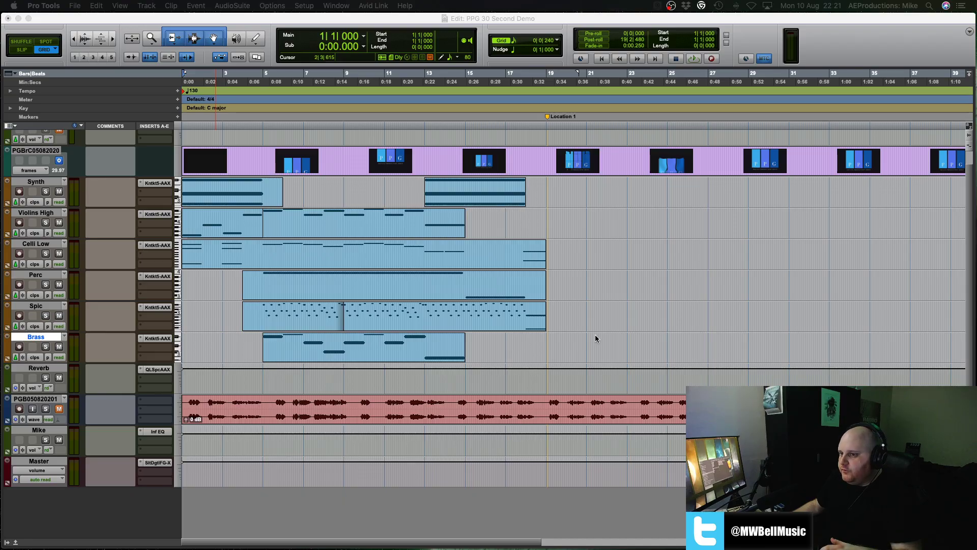
- Hide the video track from the session's Edit window
double_click(52, 150)
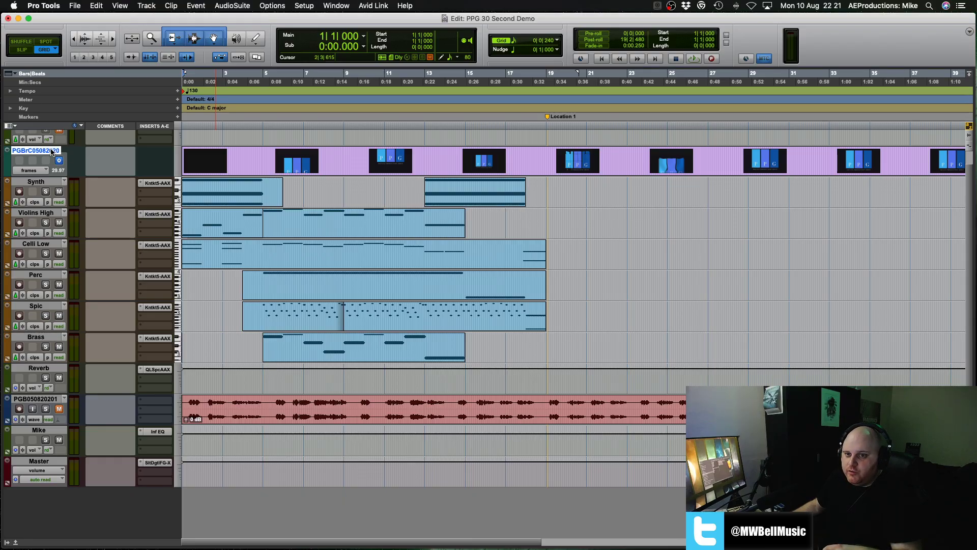
right_click(42, 152)
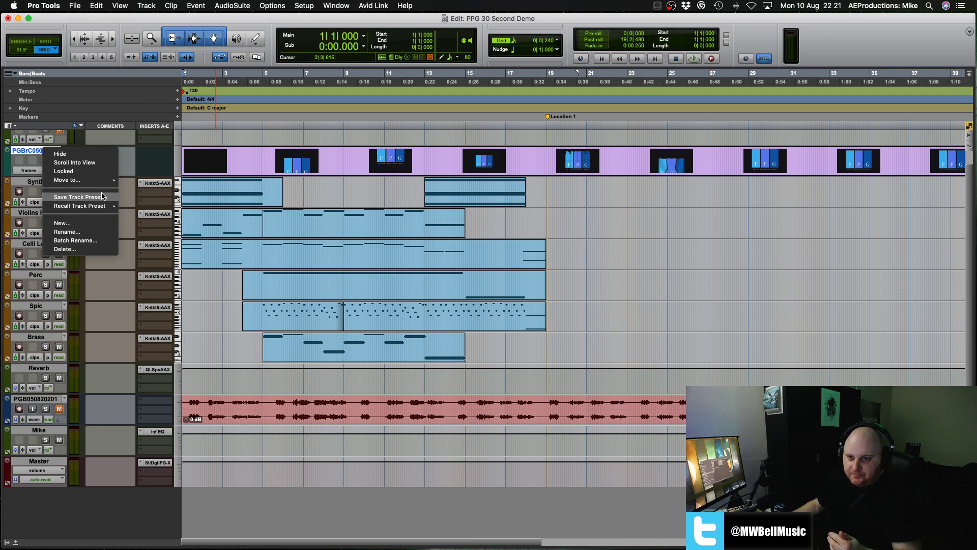
click(95, 156)
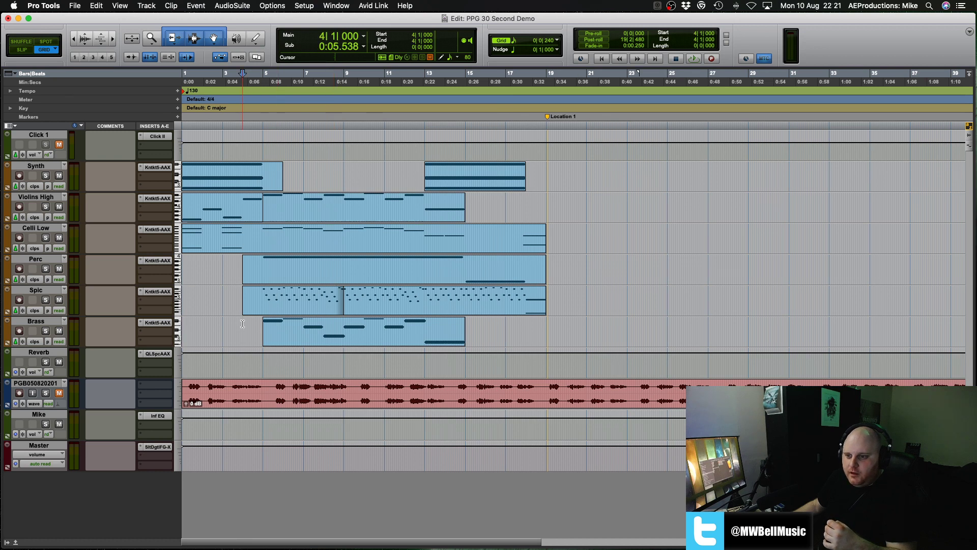
- Play the arrangement again from bar 14, stop around 0:30, and zoom out the timeline
key(space)
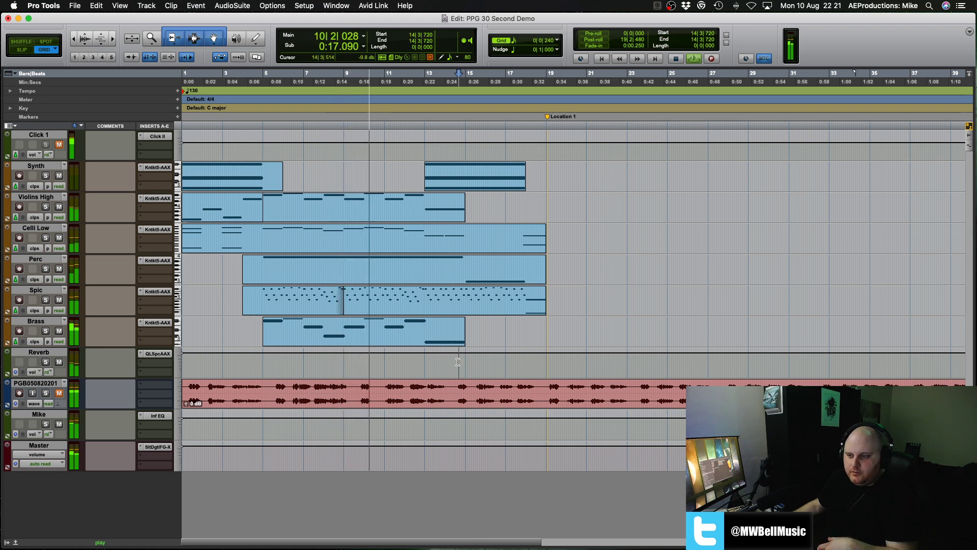
click(455, 362)
key(space)
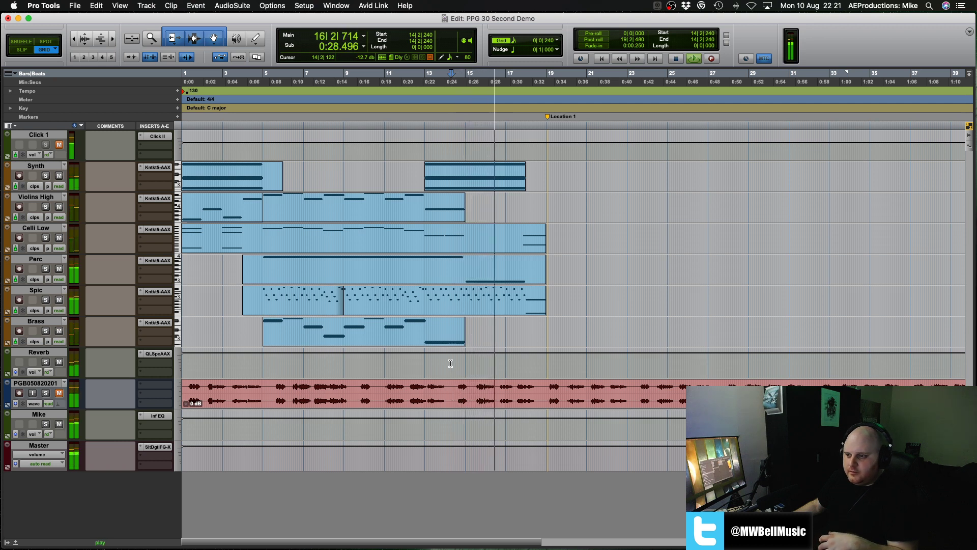
key(space)
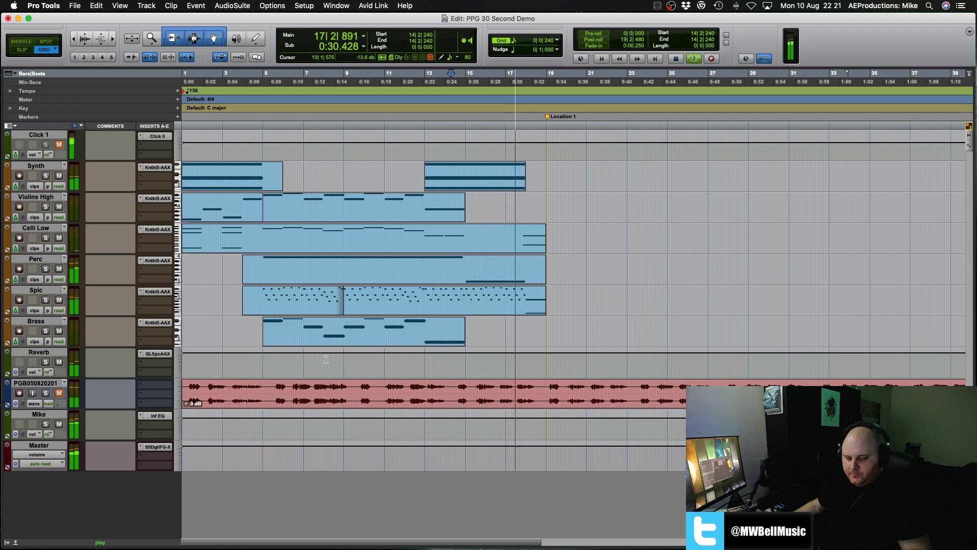
key(super+bracketleft)
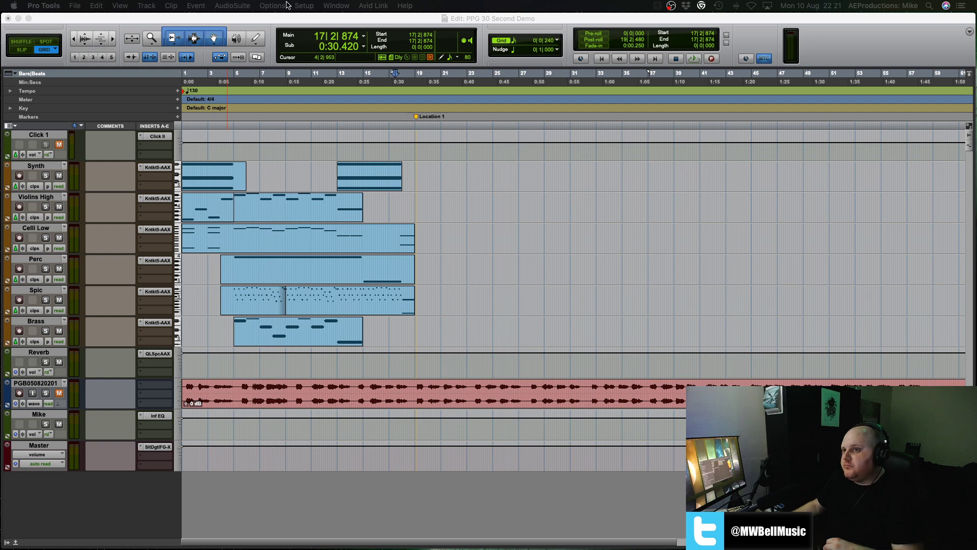
- Open the System Usage monitor from the Window menu and drag it left beside the tracks
click(302, 6)
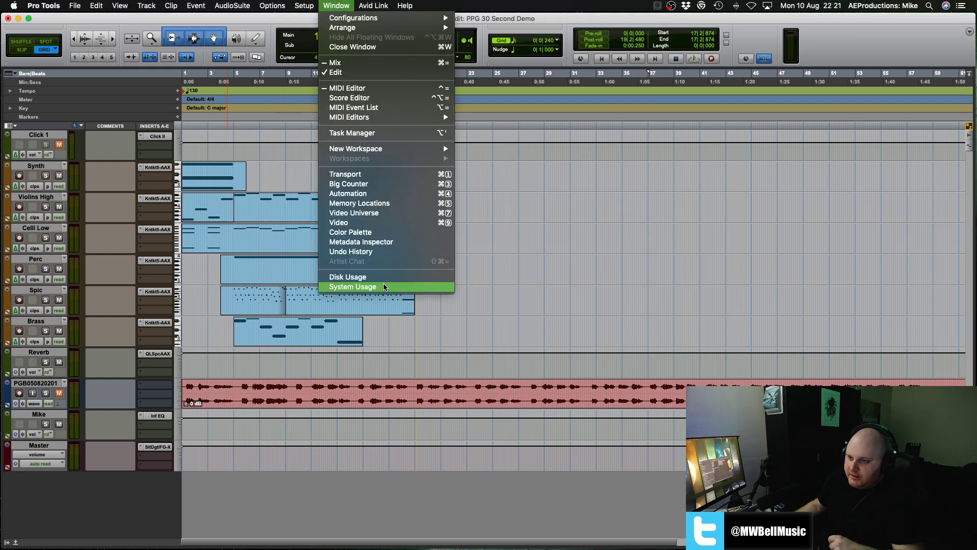
click(484, 252)
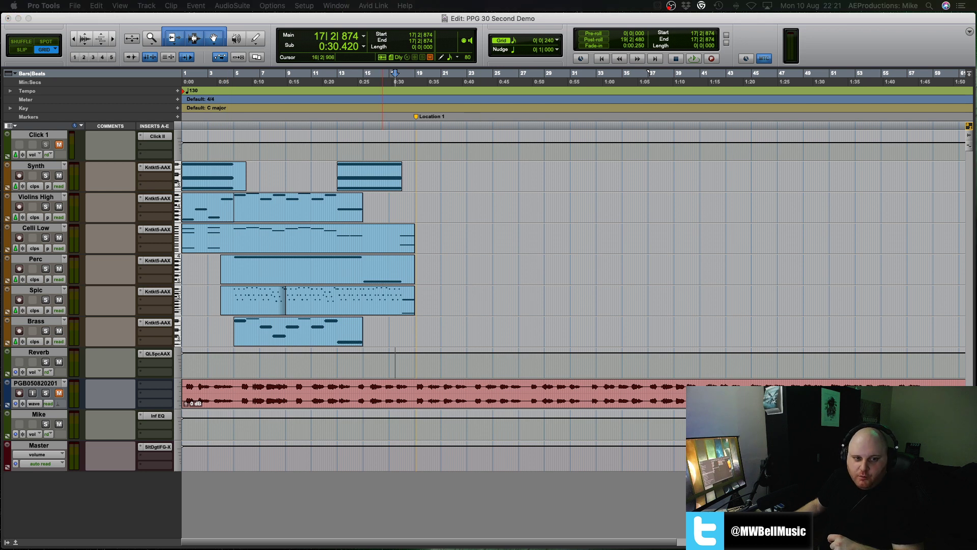
drag(606, 133, 417, 144)
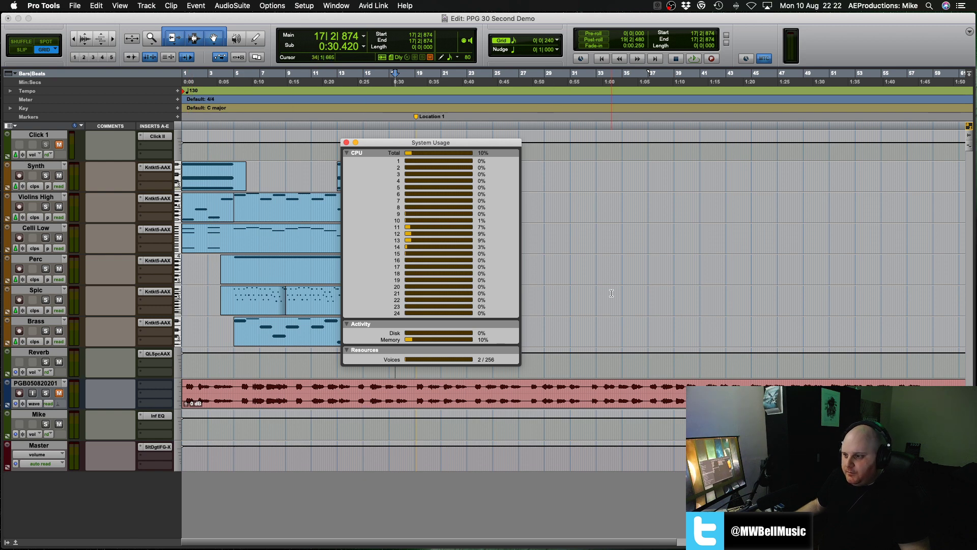
key(super+equal)
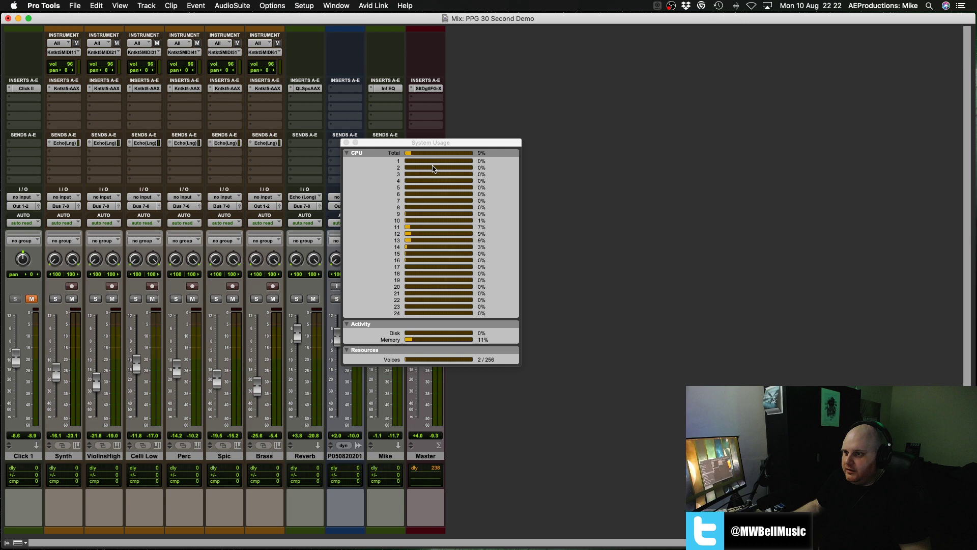
drag(436, 146, 687, 130)
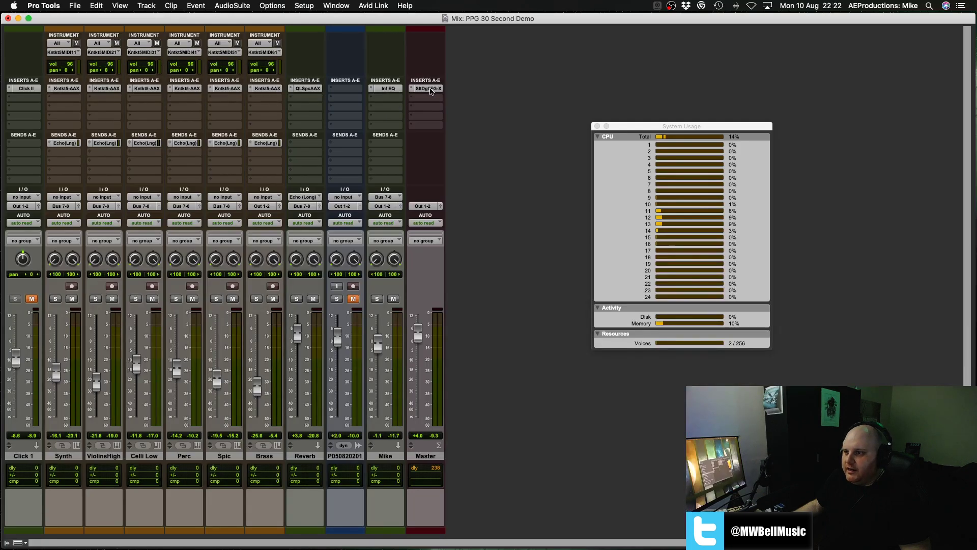
click(429, 89)
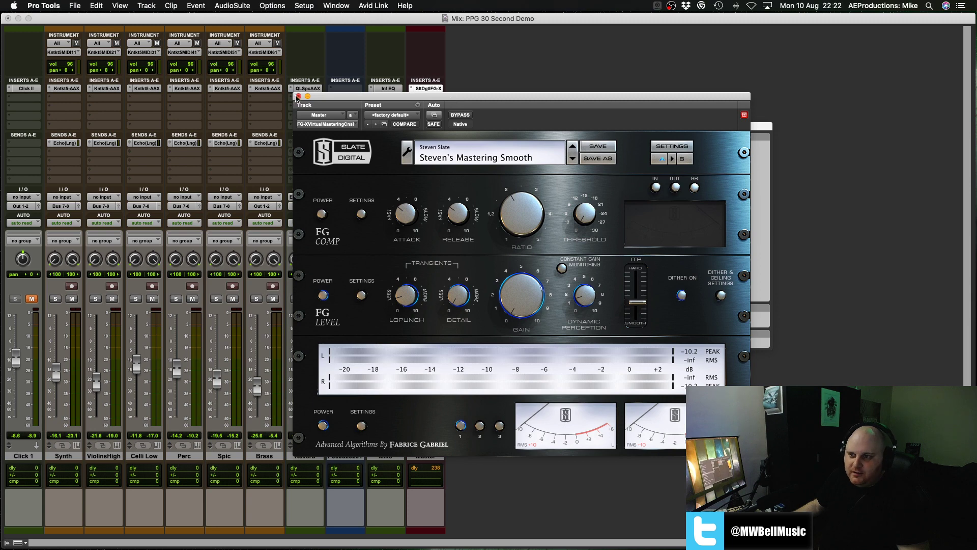
click(298, 96)
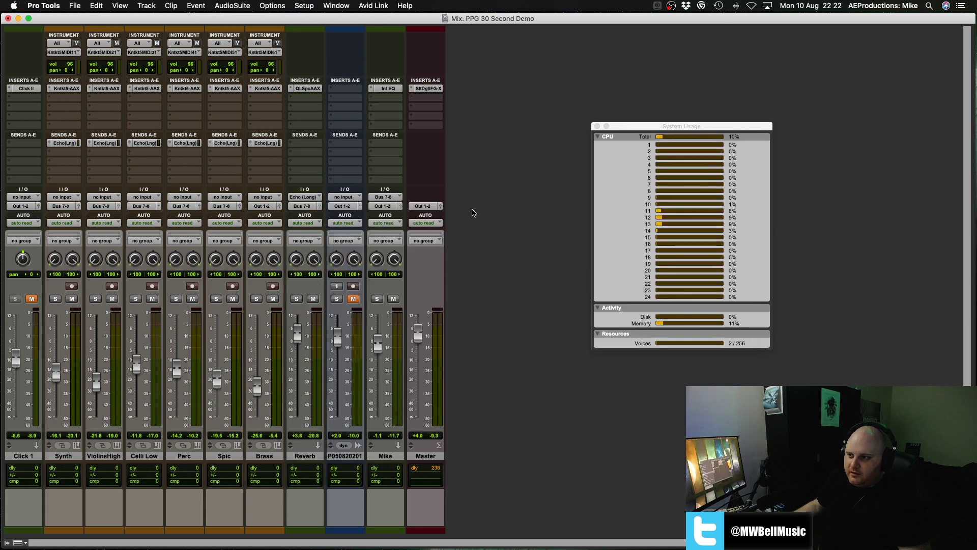
key(super+equal)
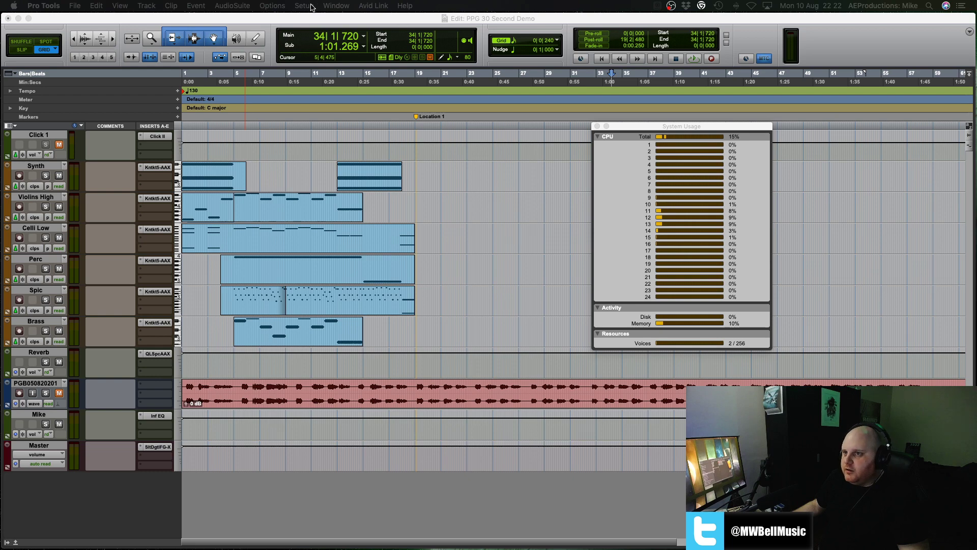
- Keep the Playback Engine H/W Buffer Size at 512 Samples and confirm with OK
click(310, 6)
click(313, 27)
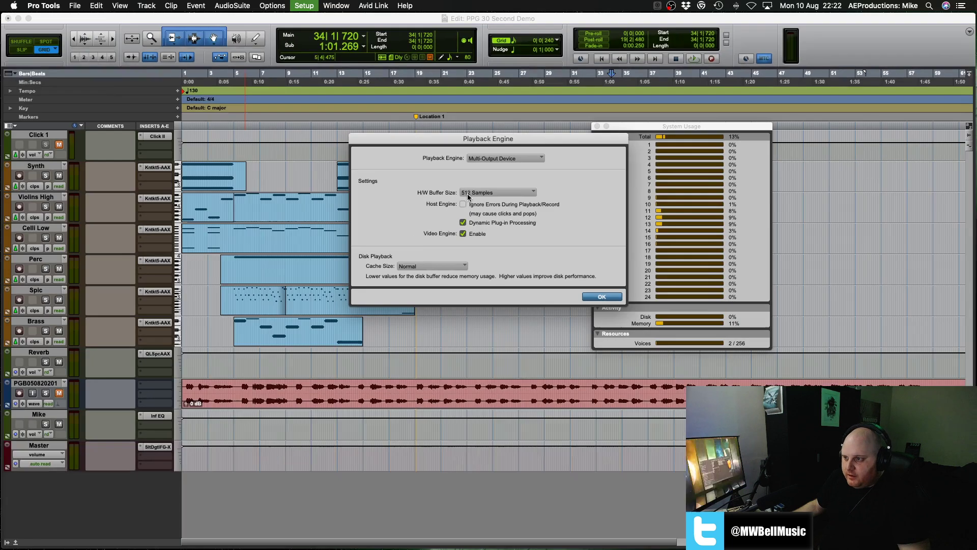
click(479, 192)
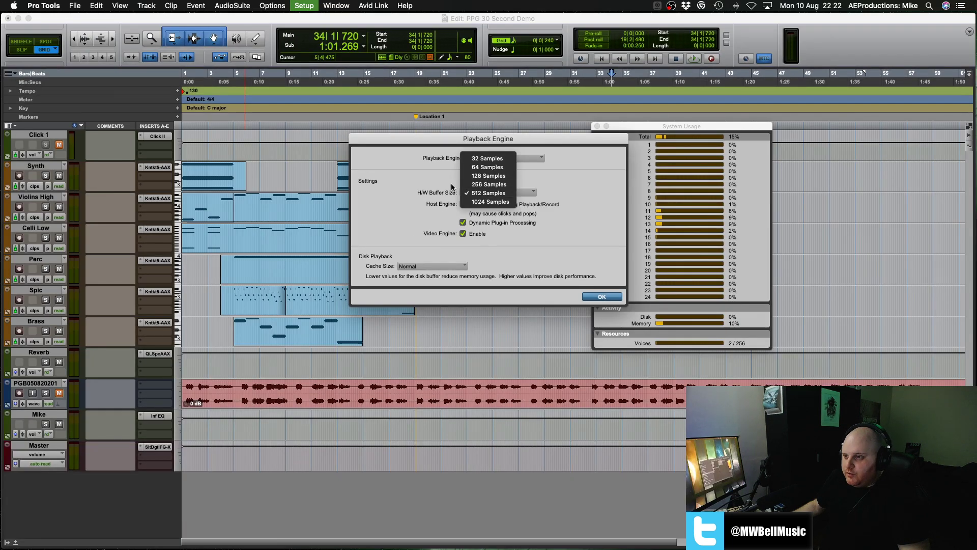
click(511, 270)
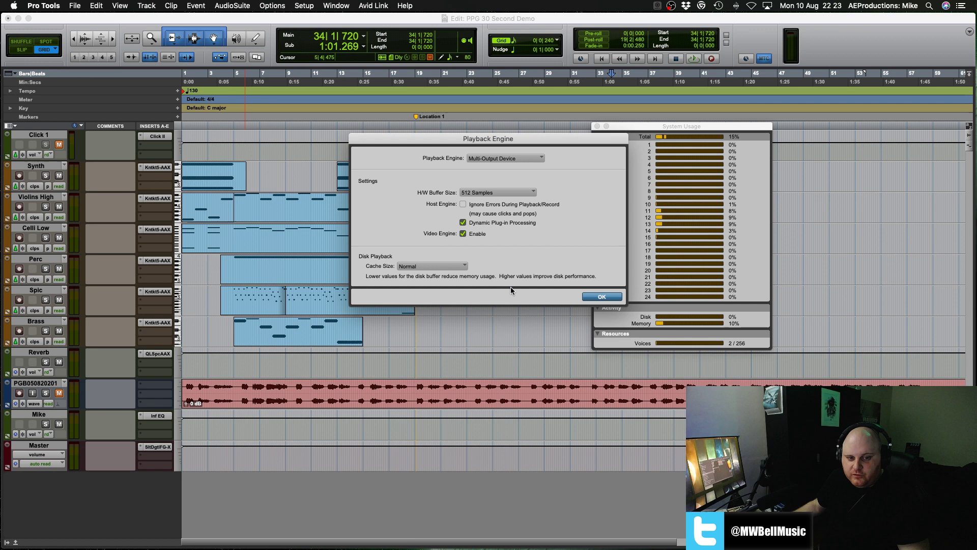
click(604, 297)
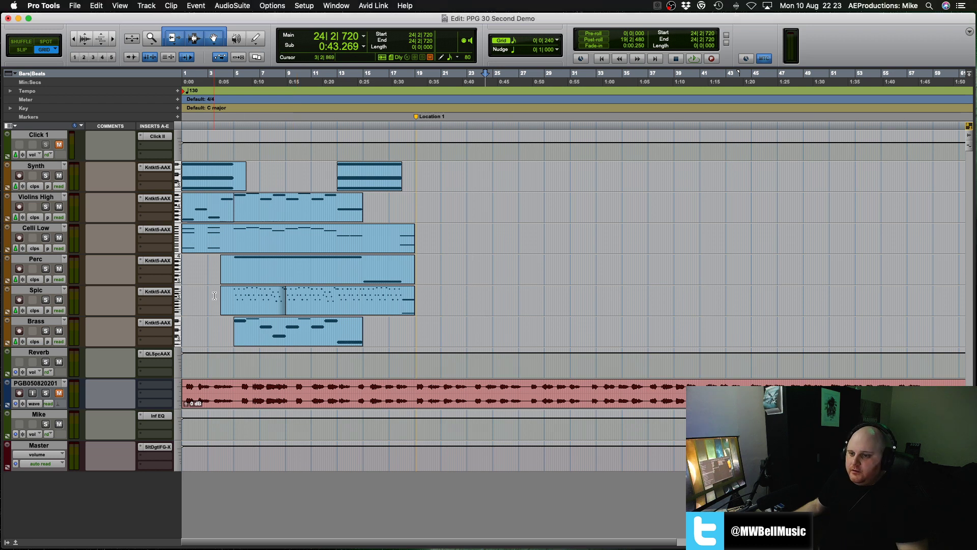
- Play the session with the System Usage monitor in view, then stop and close the monitor
key(space)
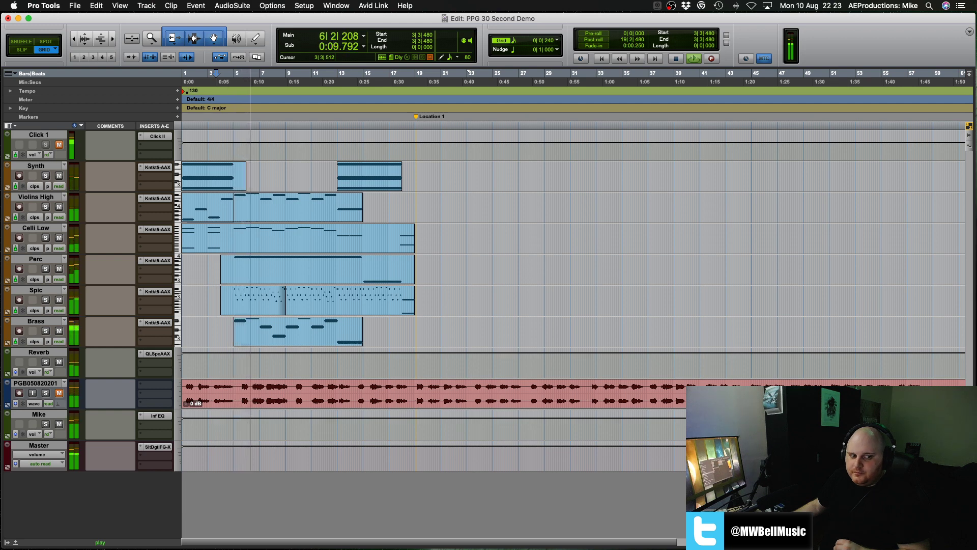
drag(286, 128, 408, 136)
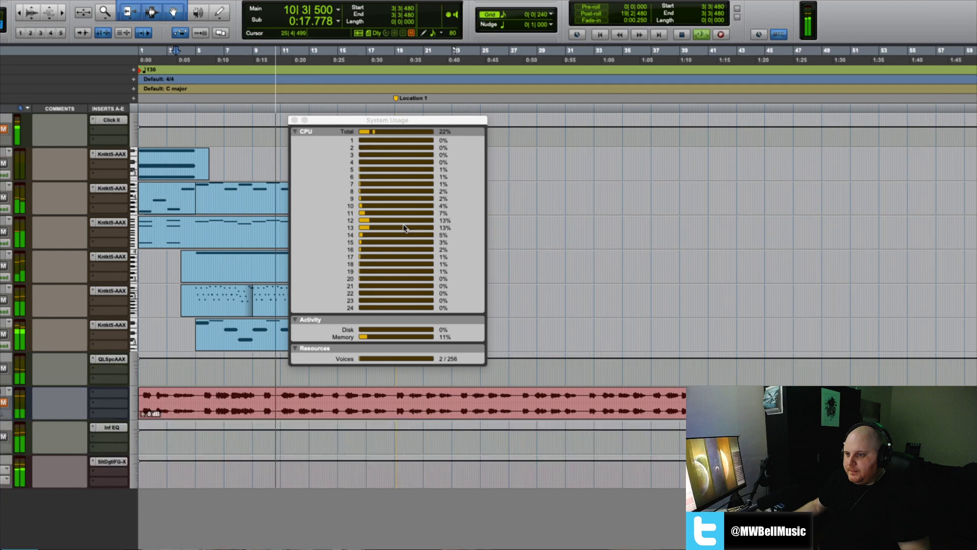
key(space)
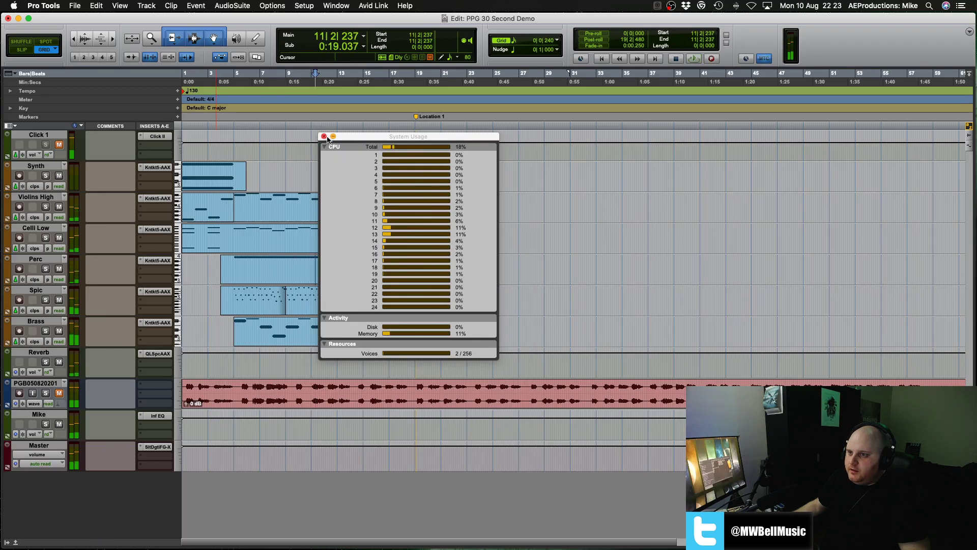
click(324, 136)
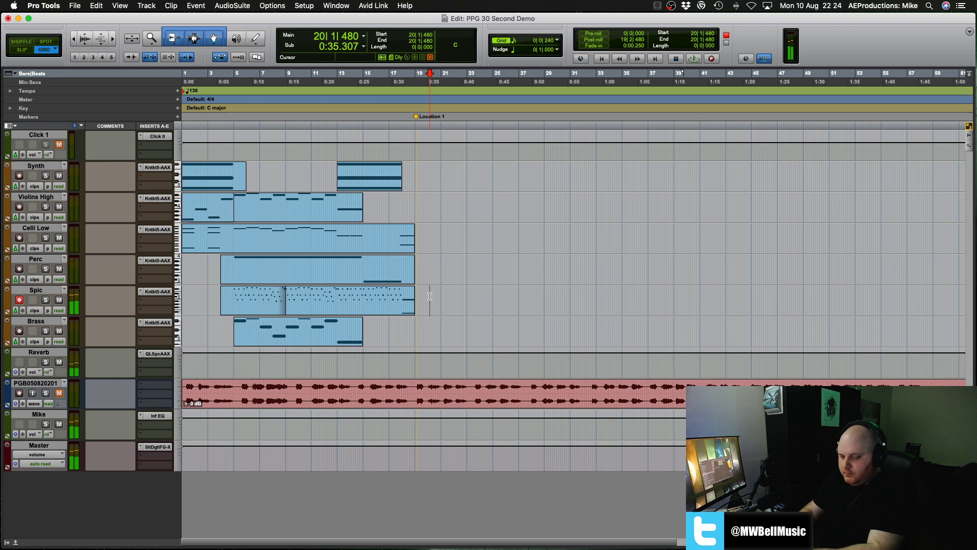
key(Return)
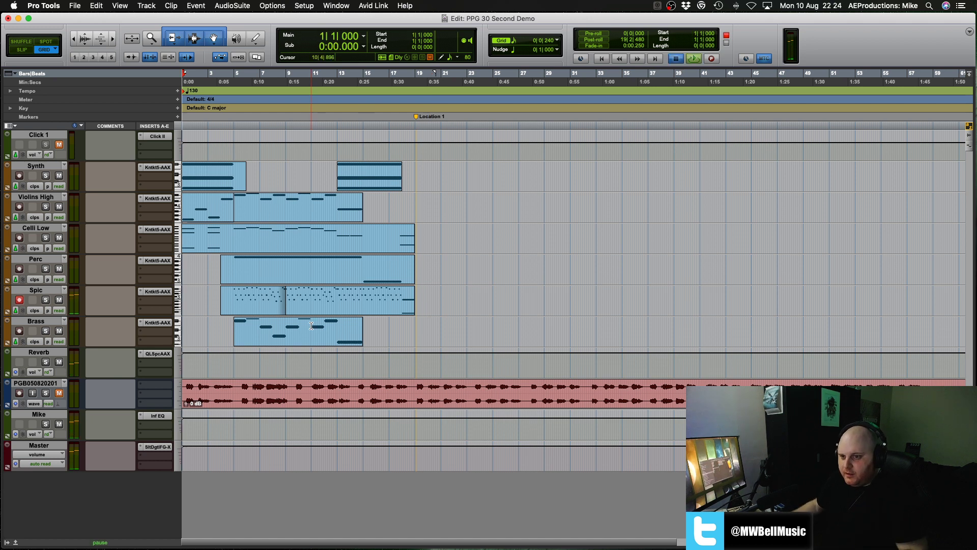
key(space)
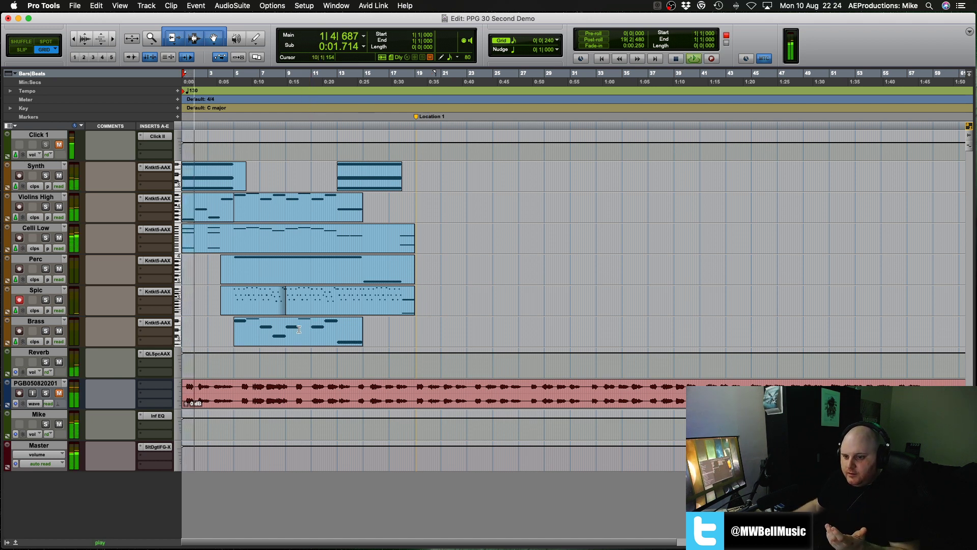
key(space)
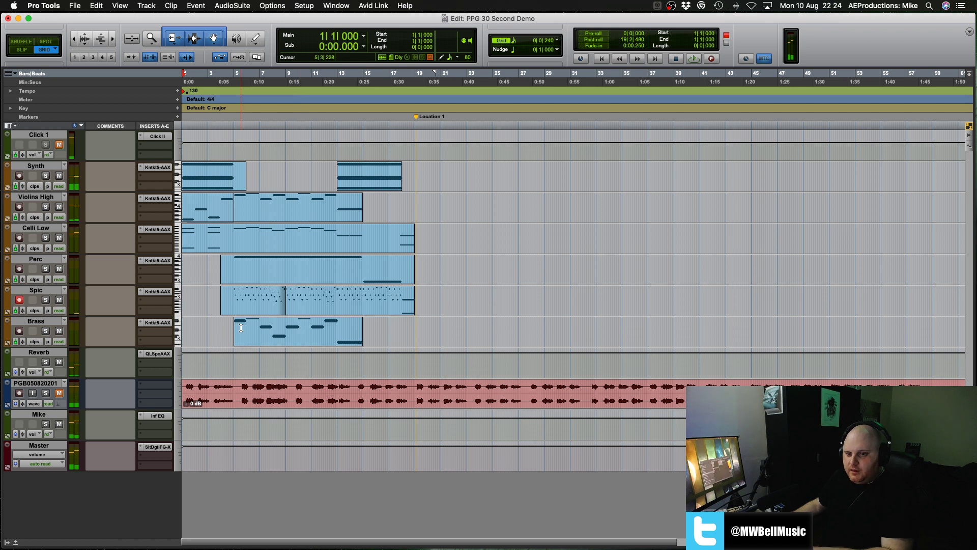
key(space)
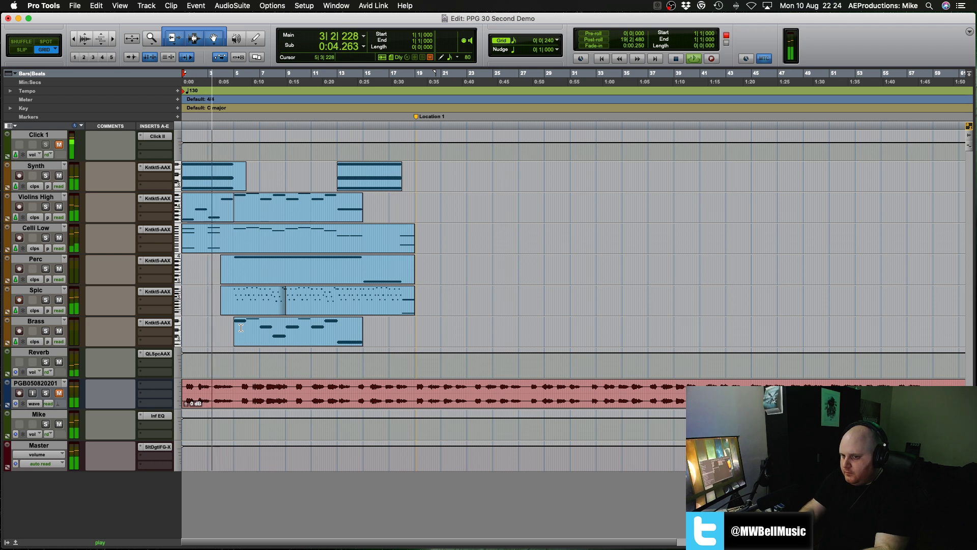
key(space)
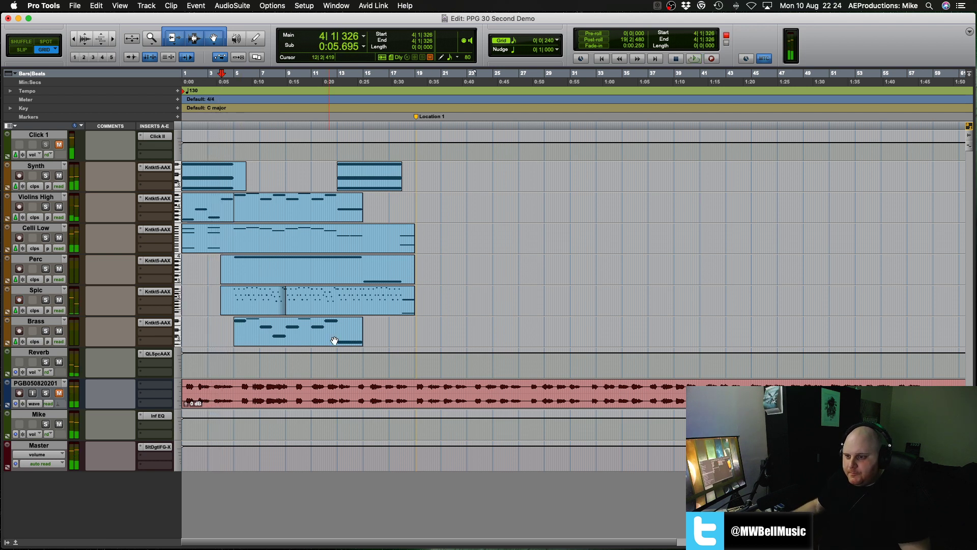
key(super+space)
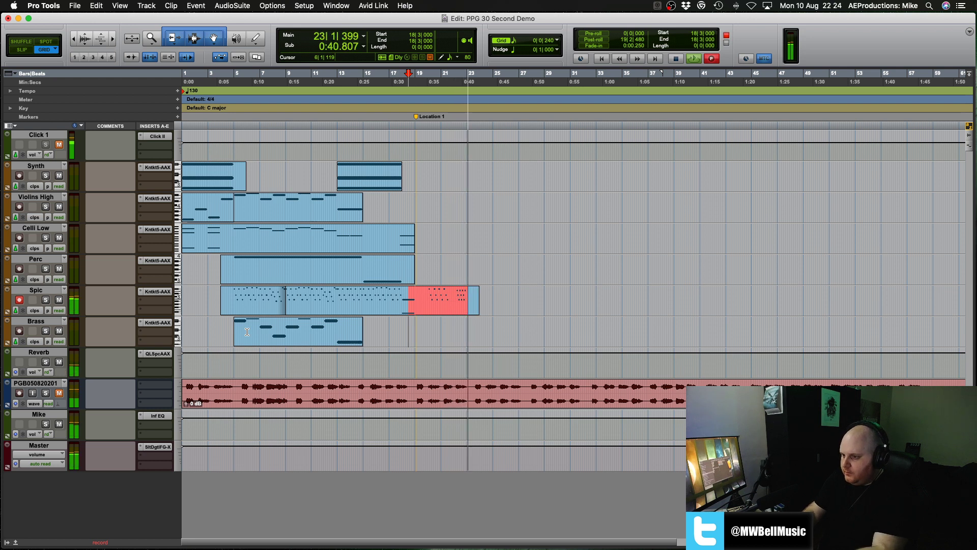
key(space)
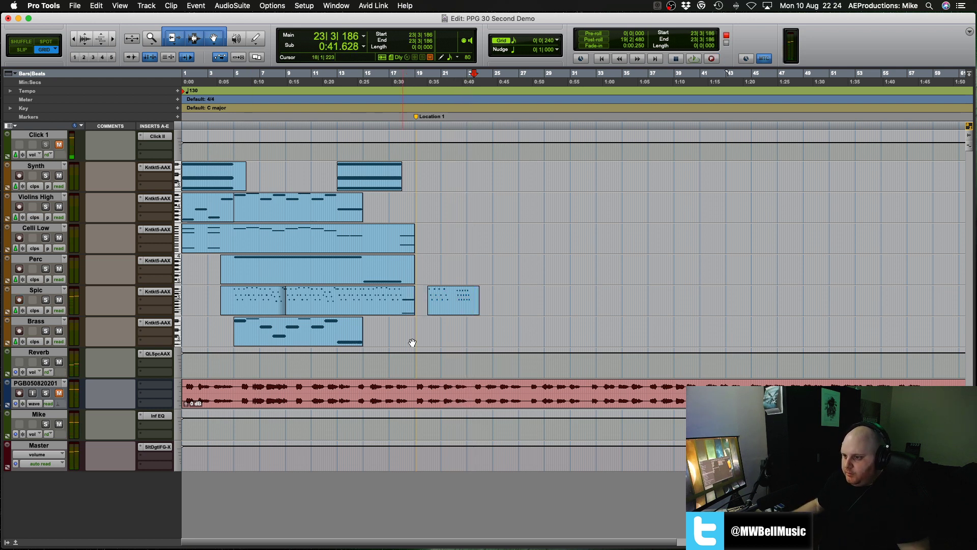
key(space)
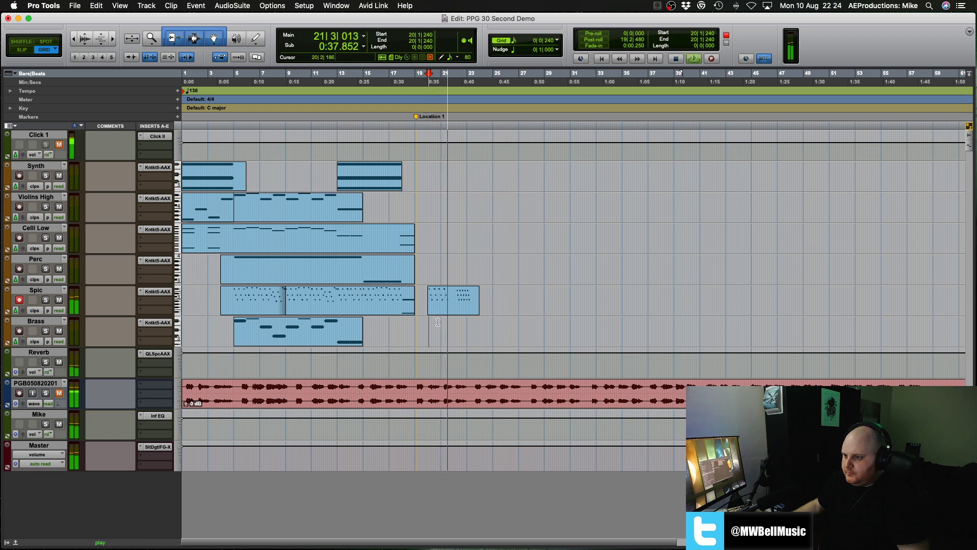
scroll(448, 312, right, 2)
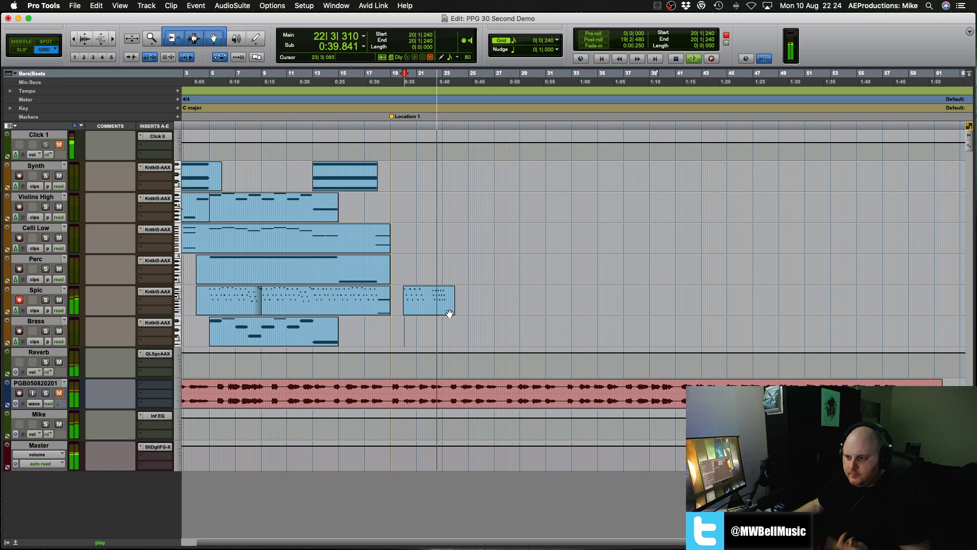
key(space)
click(425, 313)
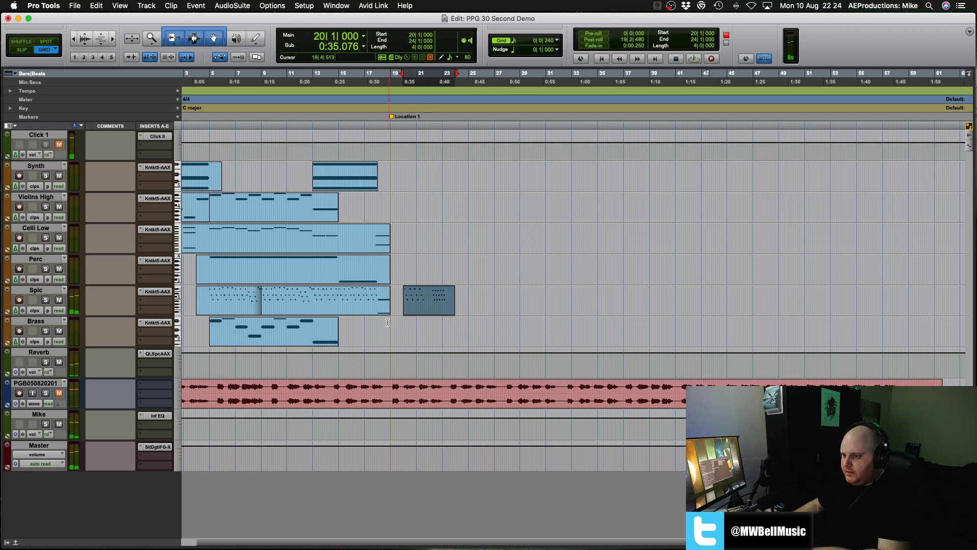
key(Delete)
click(385, 327)
key(space)
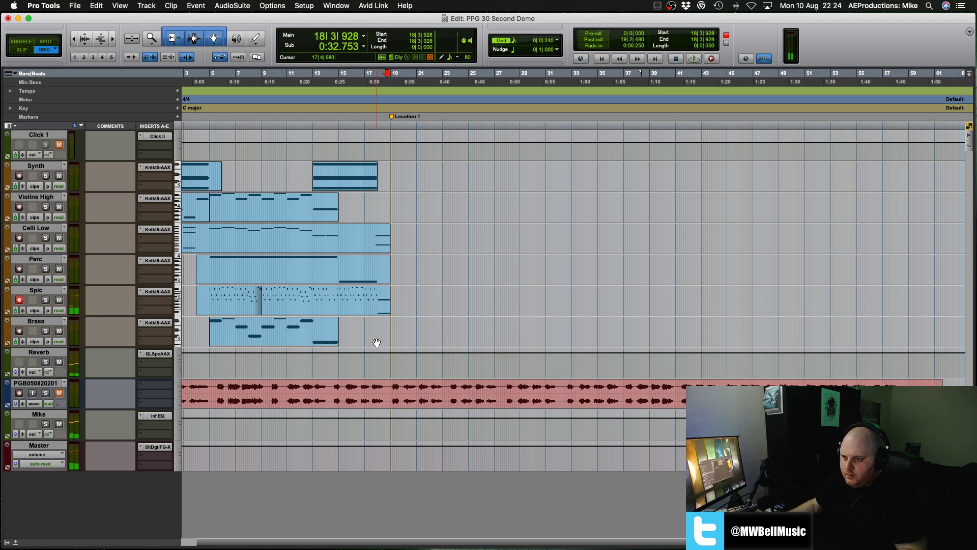
key(space)
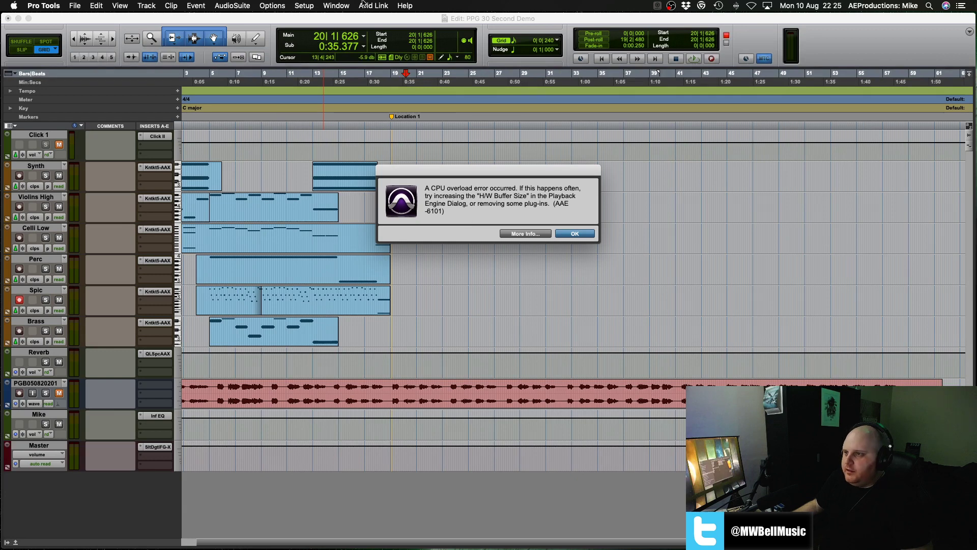
- Dismiss the CPU overload error dialog with OK
click(328, 6)
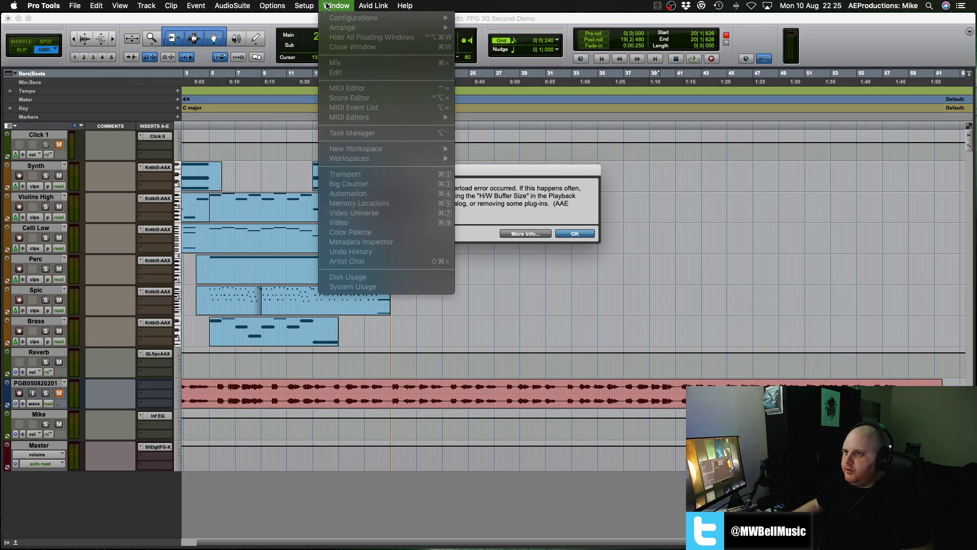
click(573, 233)
click(573, 234)
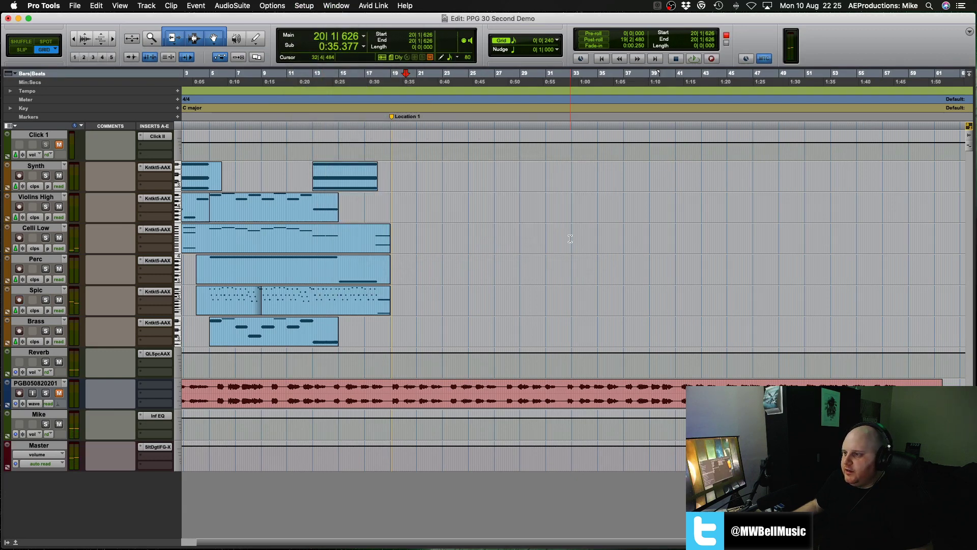
- Reopen the System Usage monitor from the Window menu and nudge it slightly right
click(335, 6)
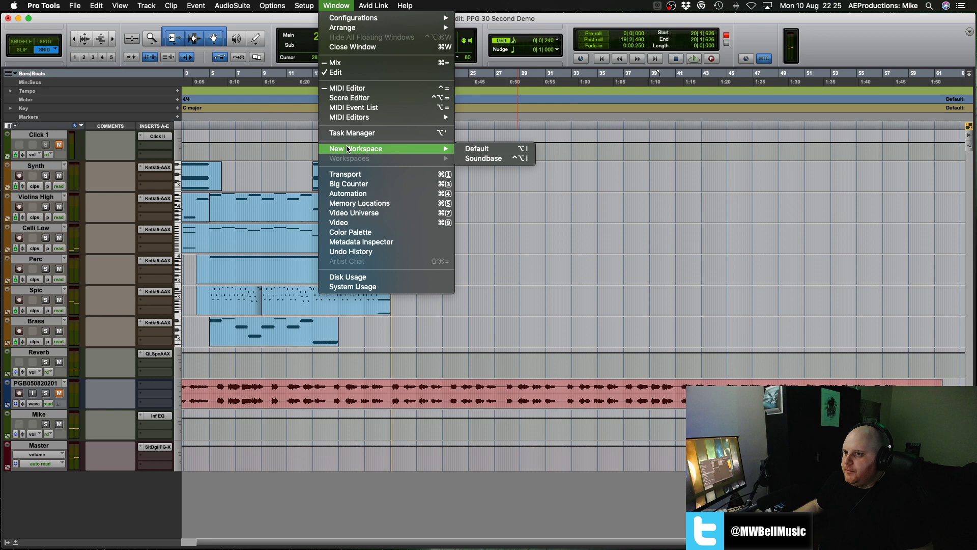
mouse_move(370, 9)
mouse_move(297, 4)
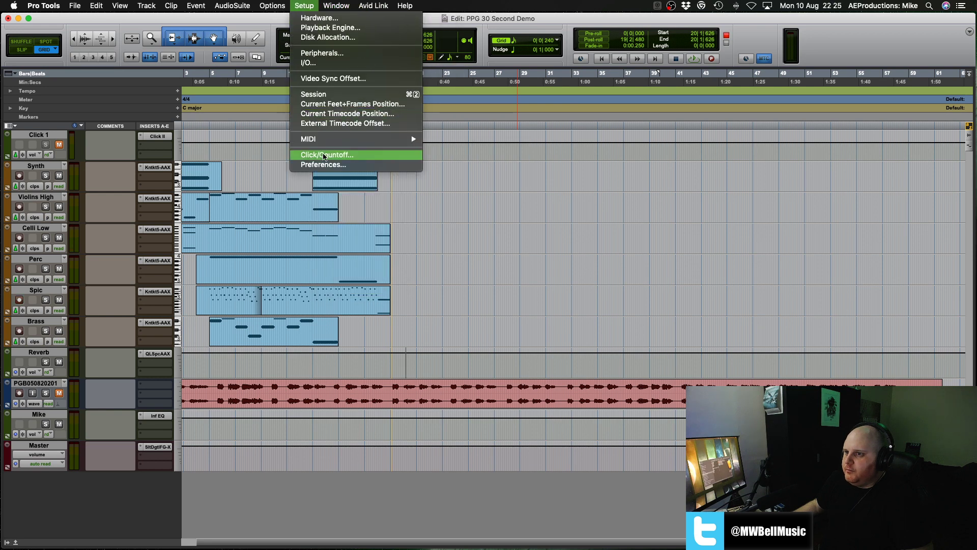
mouse_move(336, 6)
click(359, 288)
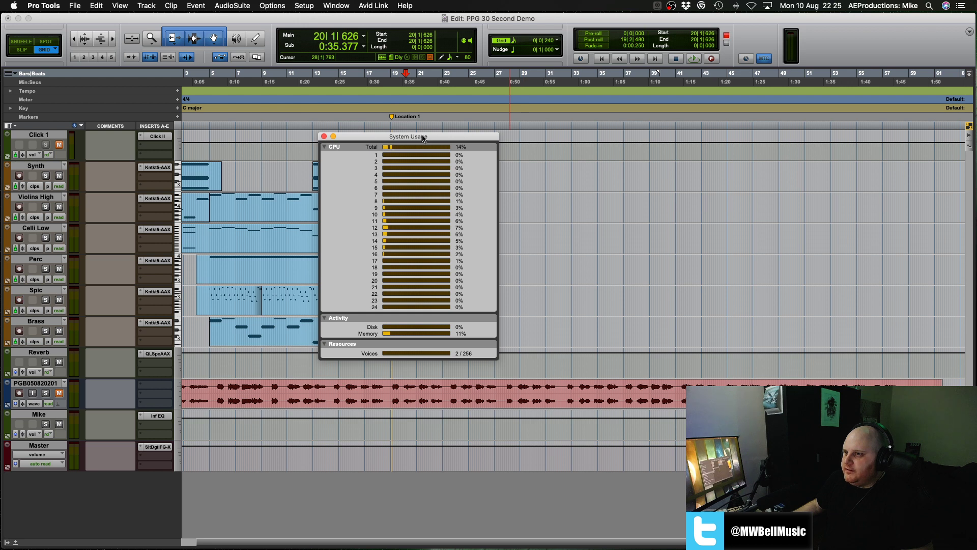
drag(423, 138, 447, 143)
- Select the first Spic clip, then play from the session start and from near bar 4
click(198, 295)
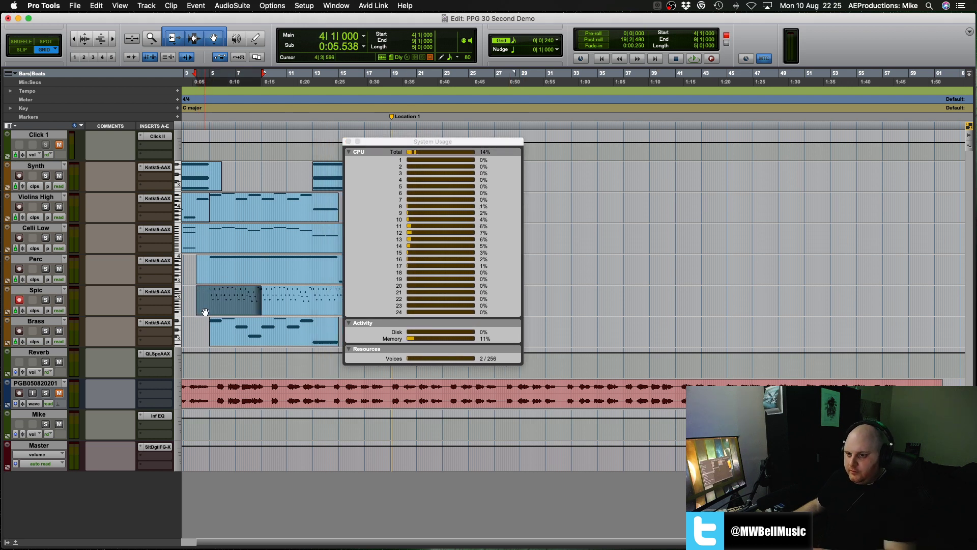
key(Return)
key(space)
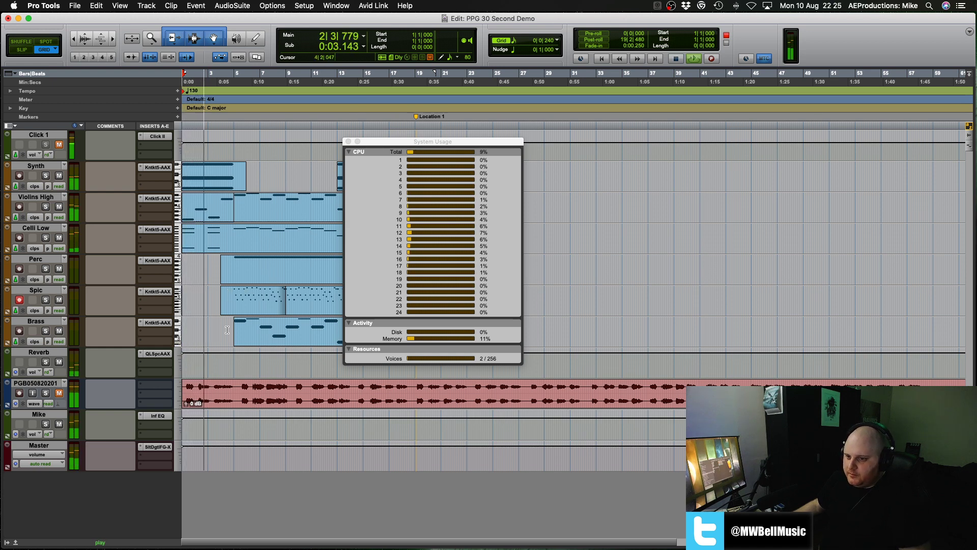
click(227, 302)
scroll(213, 329, up, 2)
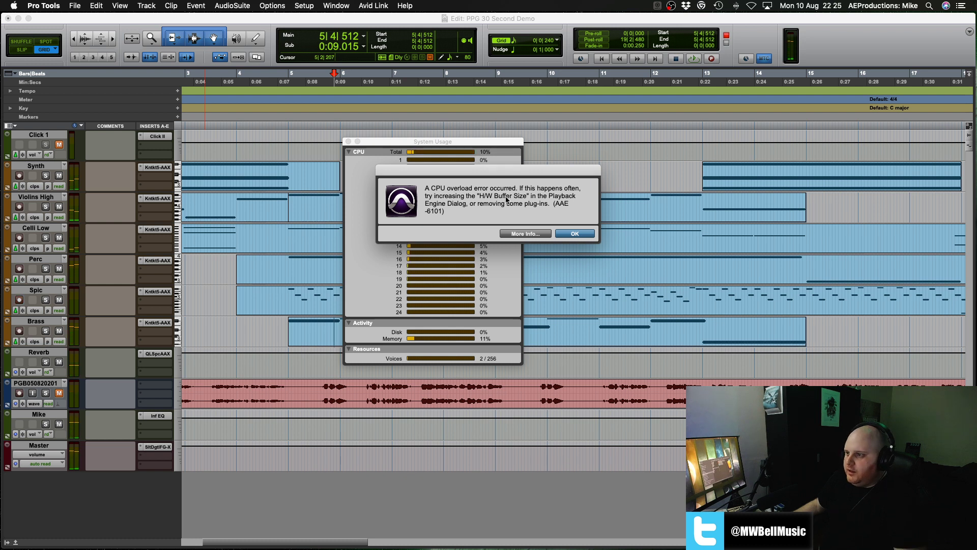
- Dismiss two CPU overload errors while resuming playback, then close the System Usage monitor
click(574, 233)
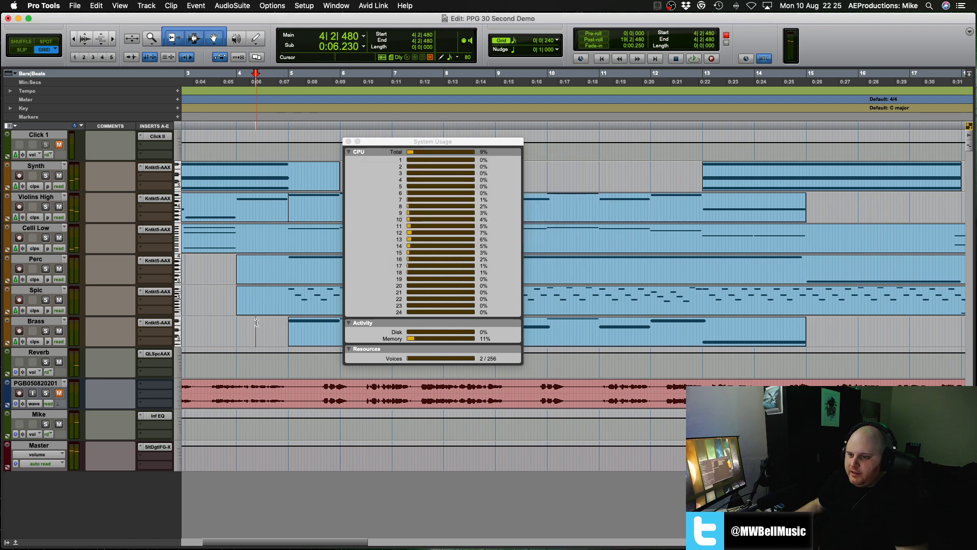
key(space)
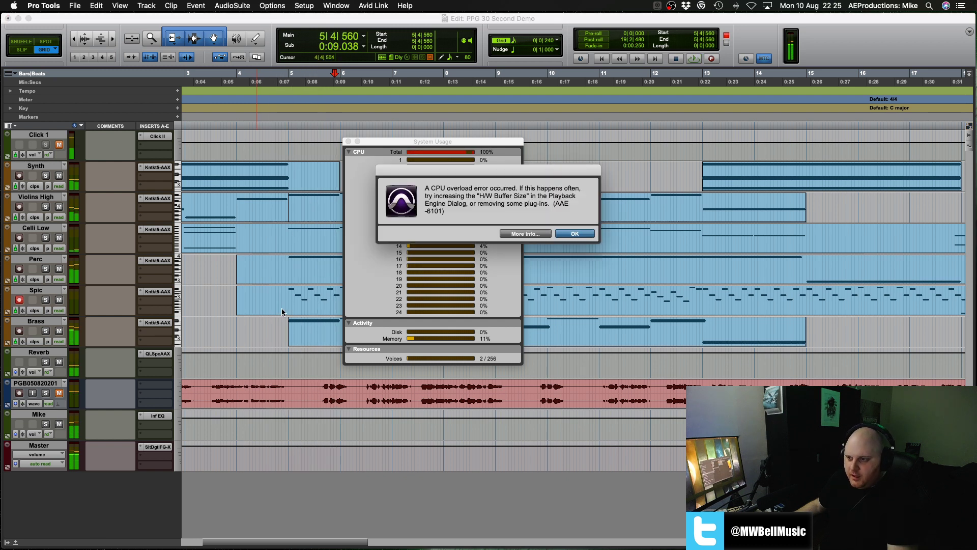
click(575, 234)
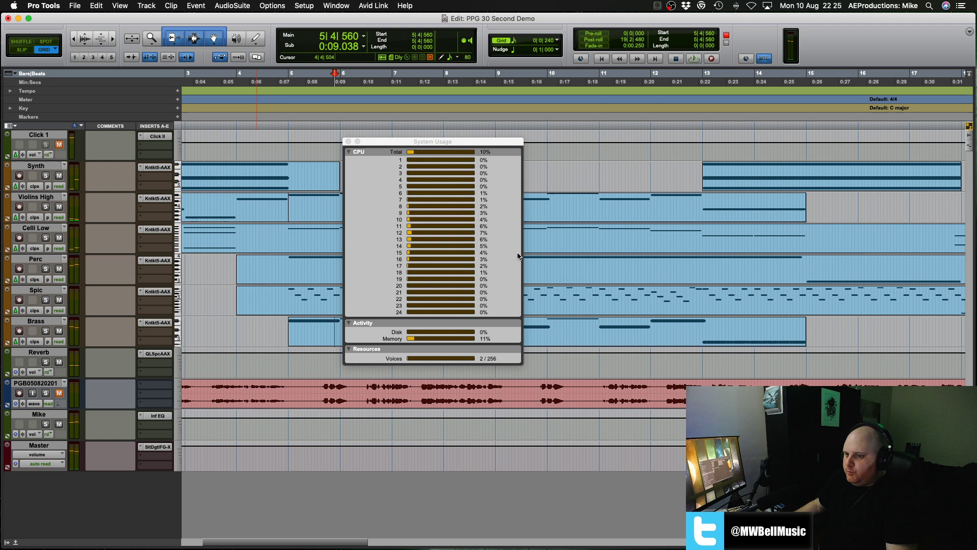
click(348, 141)
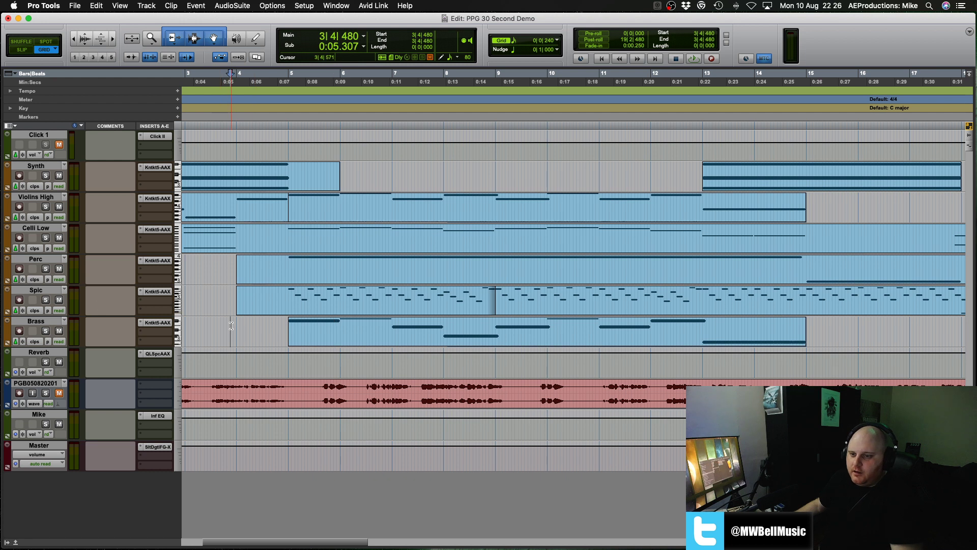
- Play until Pro Tools freezes, then bring up Force Quit Applications with Command-Option-Escape and move it left
key(space)
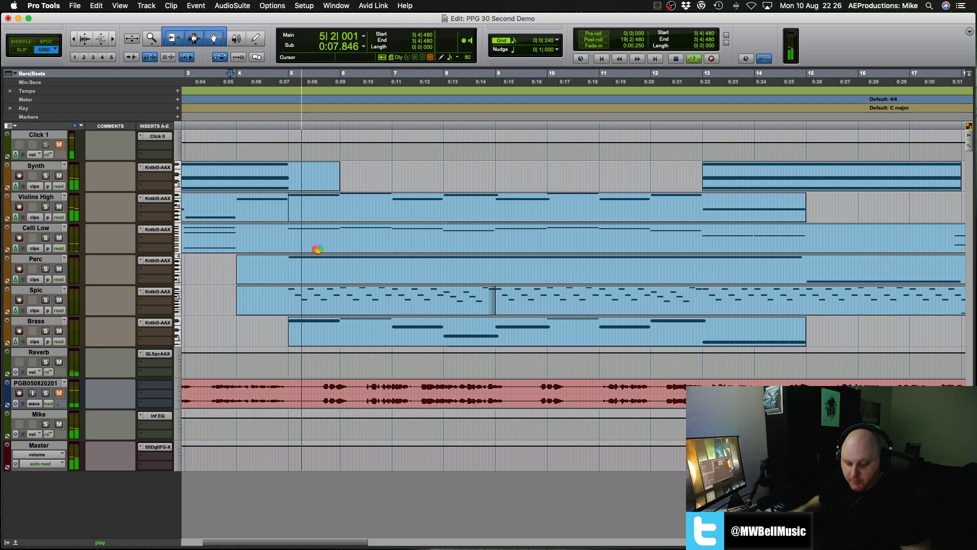
key(super+alt+Escape)
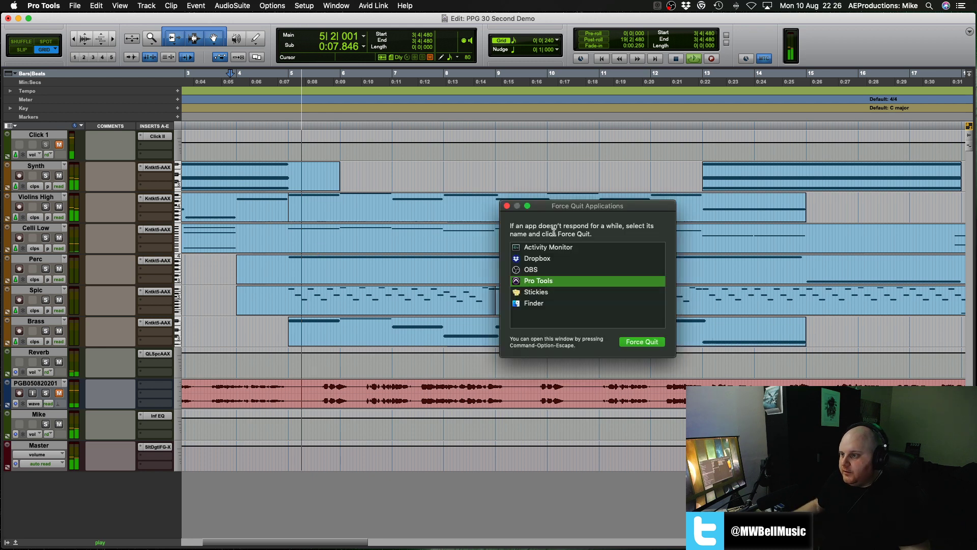
key(Up)
key(Up)
key(Up)
key(Down)
key(Down)
key(Down)
drag(566, 205, 387, 202)
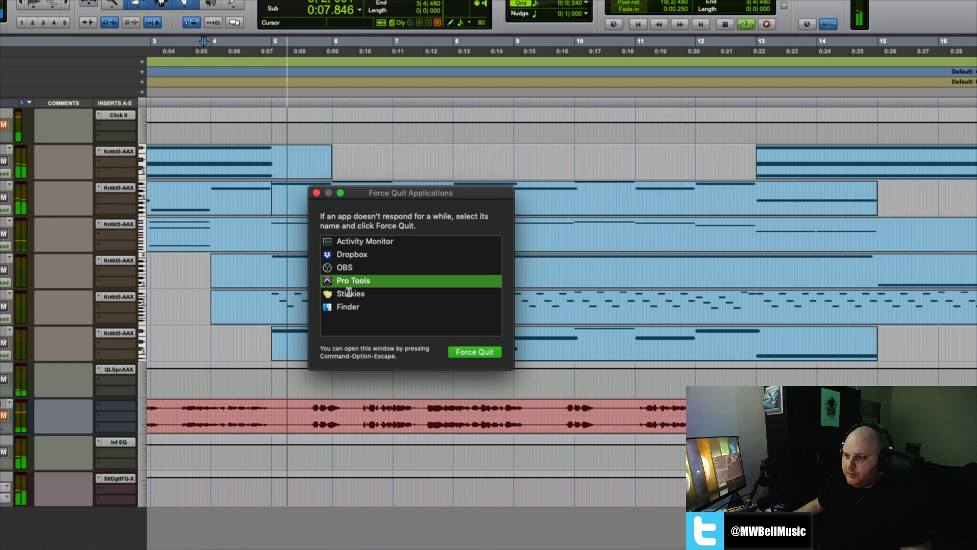
key(Escape)
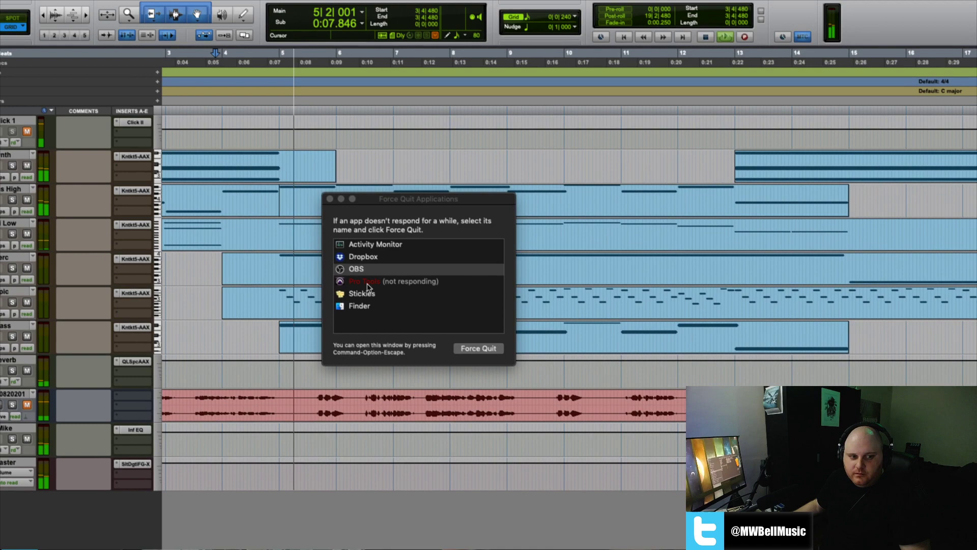
- Select the unresponsive Pro Tools in Force Quit Applications and confirm Force Quit
click(359, 269)
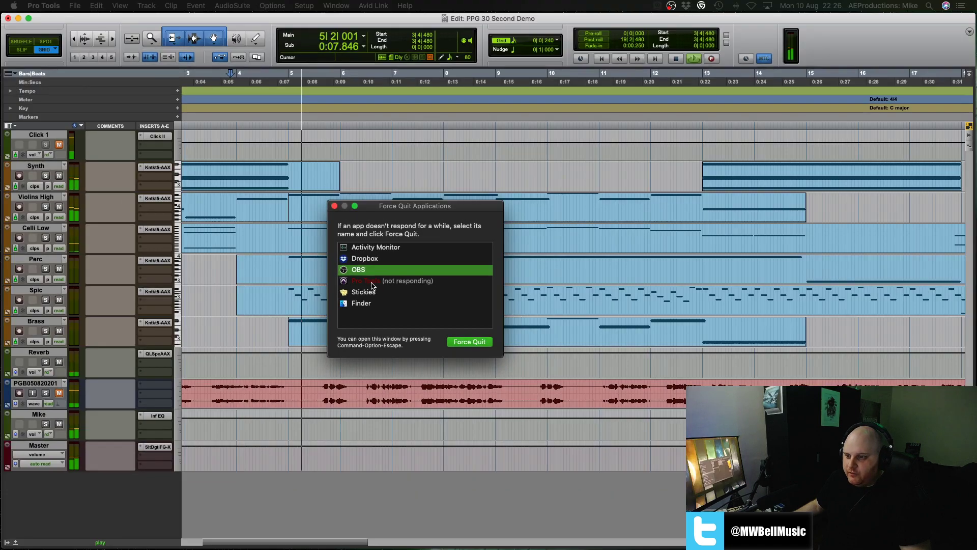
click(371, 280)
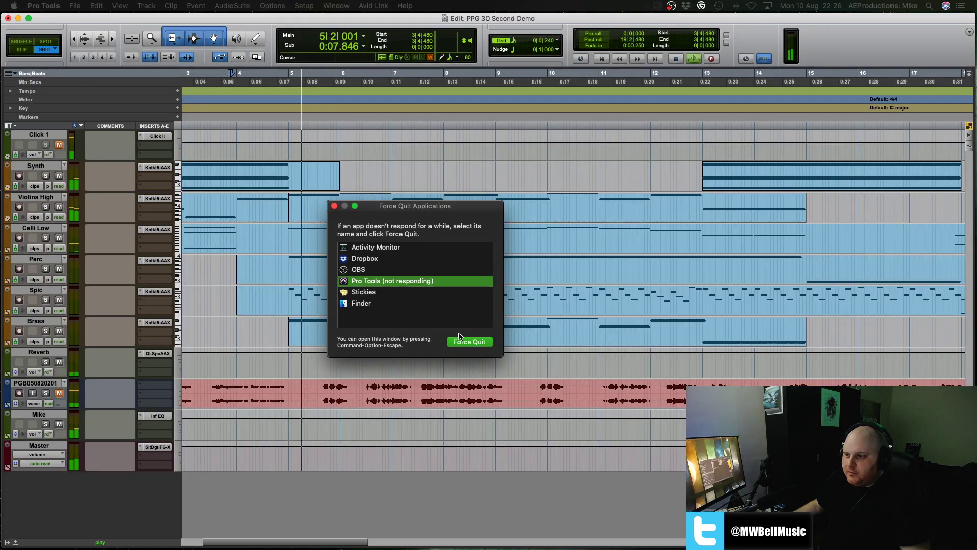
click(470, 341)
click(475, 255)
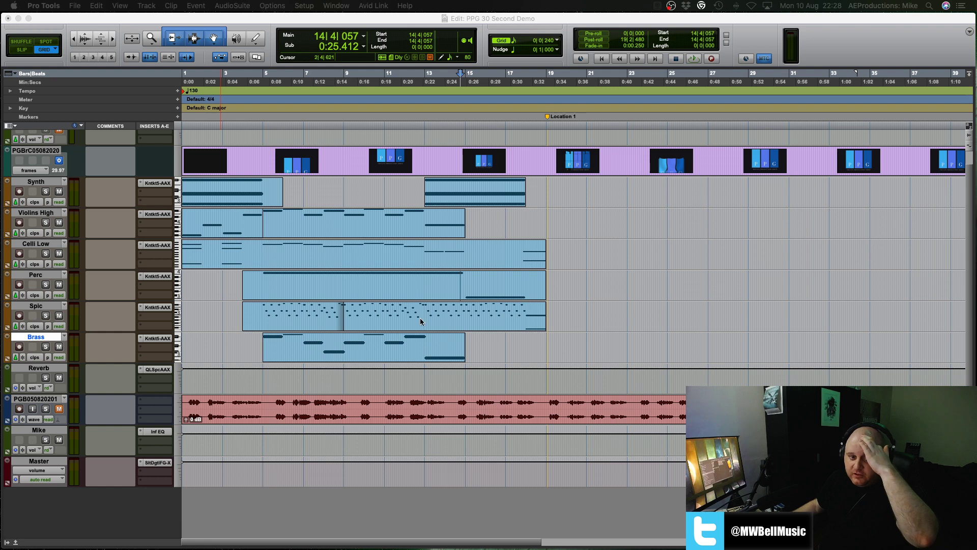
- Open the Spic clip in the MIDI Editor and pencil in the first notes after its pattern
click(29, 320)
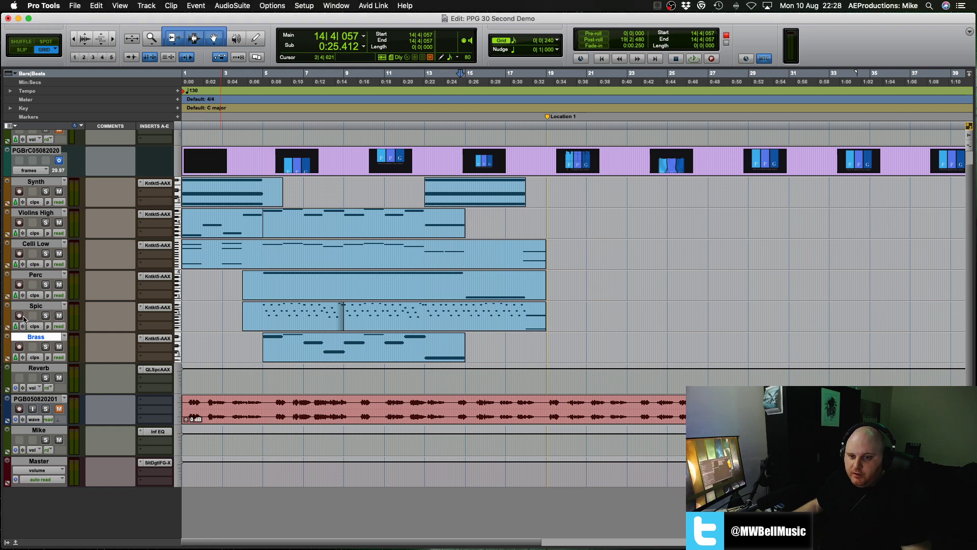
double_click(519, 327)
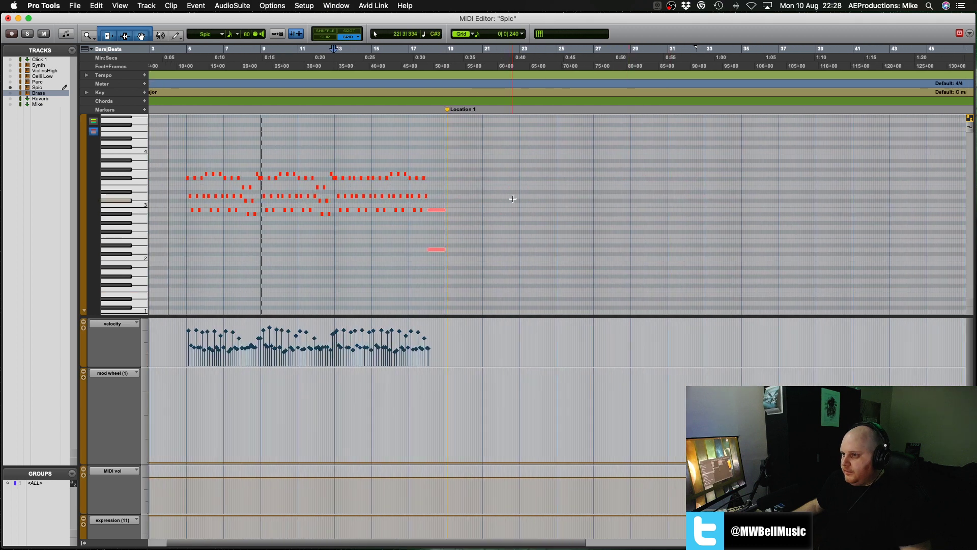
key(F10)
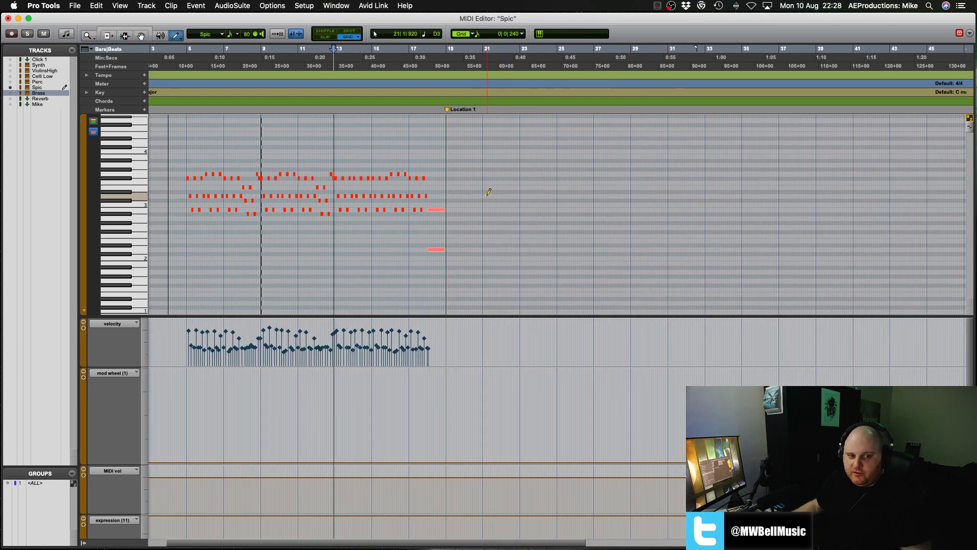
click(495, 240)
click(511, 143)
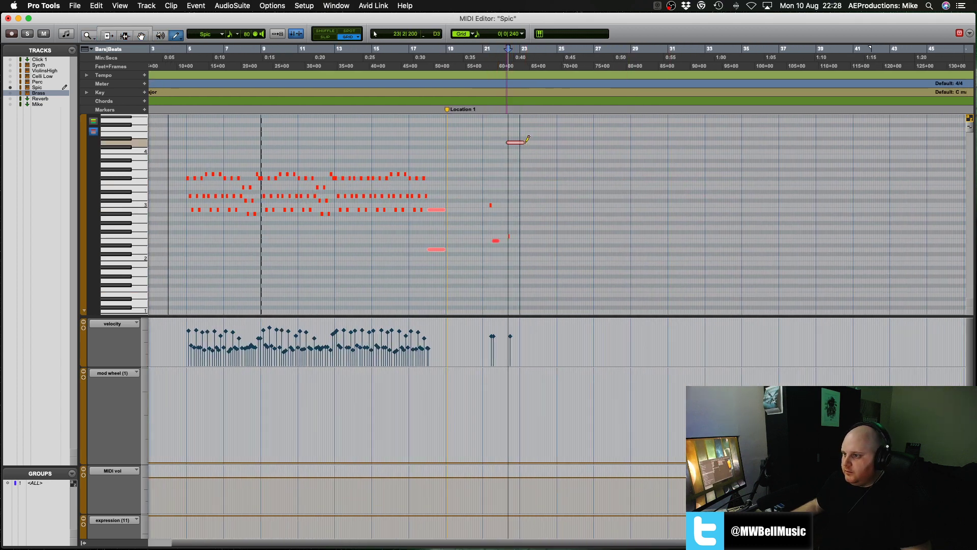
click(539, 178)
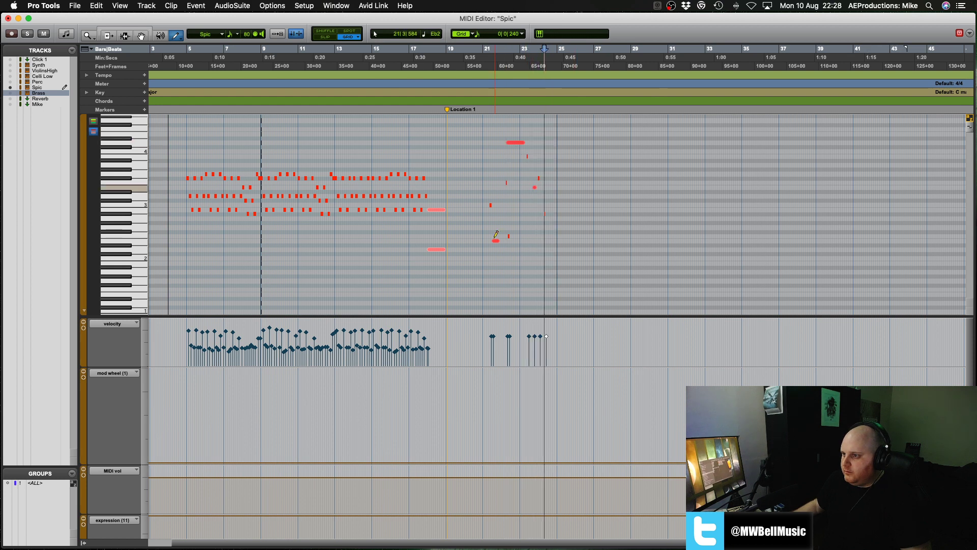
click(534, 245)
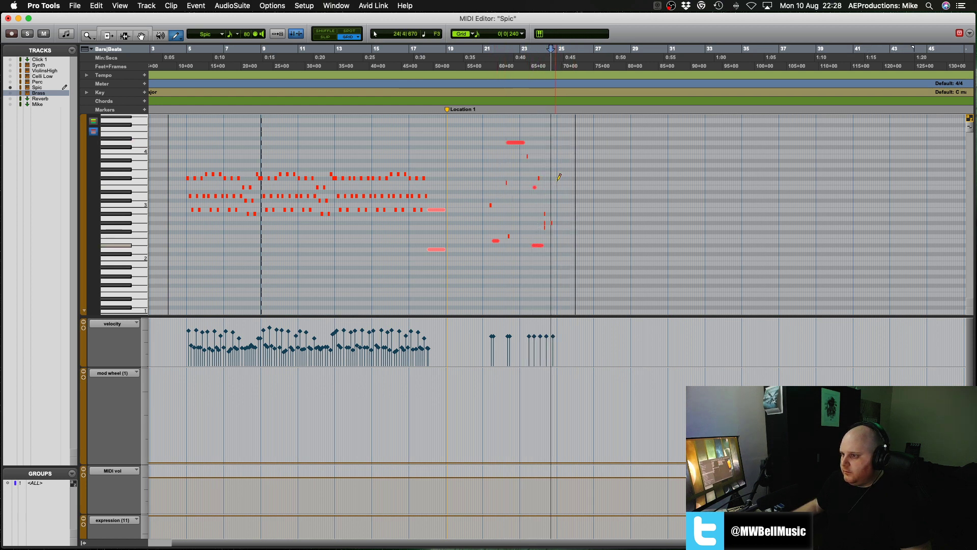
- Draw the longer sustained notes of the new bars 21–27 phrase, then stop and select notes by pitch range
drag(532, 183, 583, 182)
drag(499, 267, 532, 267)
drag(516, 169, 497, 169)
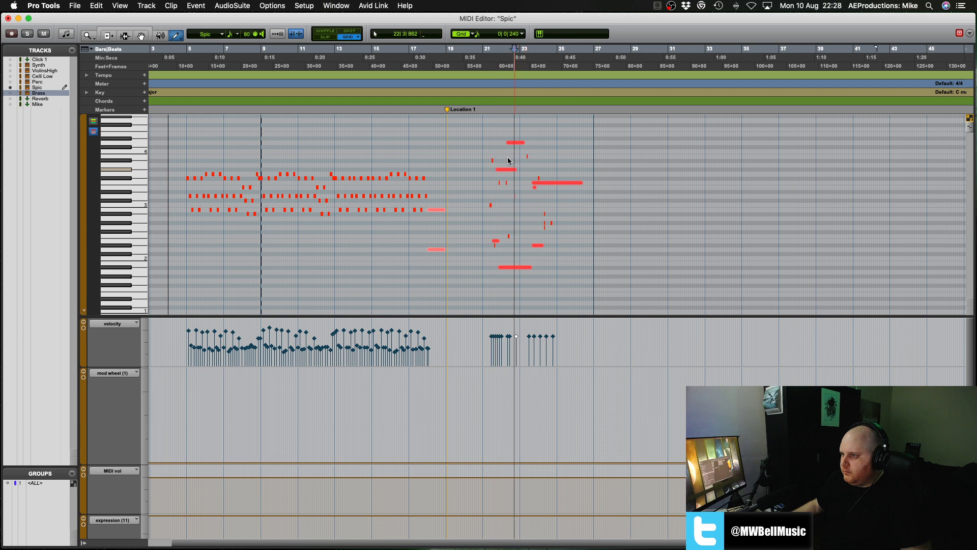
mouse_move(514, 213)
mouse_down()
mouse_move(545, 213)
mouse_move(566, 231)
mouse_up()
mouse_move(531, 267)
mouse_down()
mouse_move(574, 266)
mouse_move(629, 236)
mouse_up()
drag(561, 205, 608, 205)
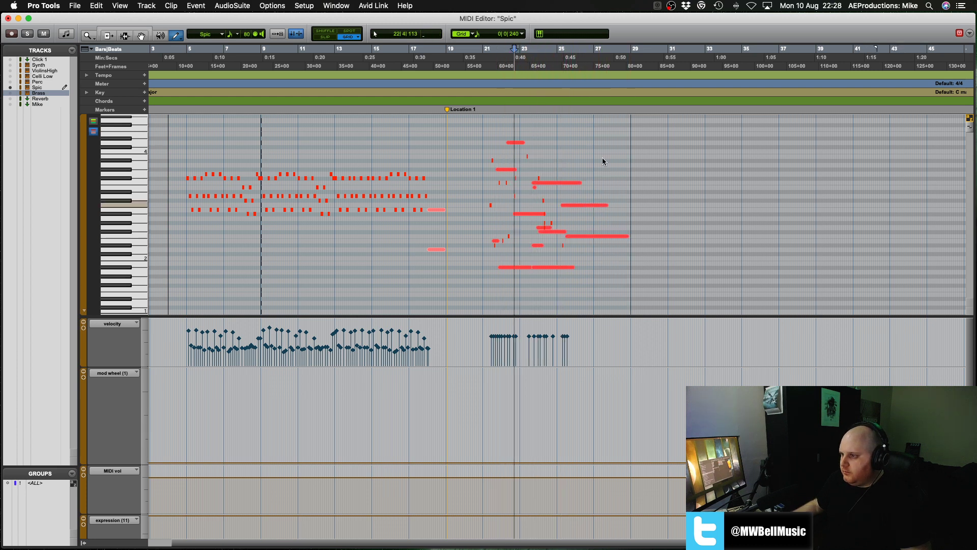
drag(516, 165, 591, 164)
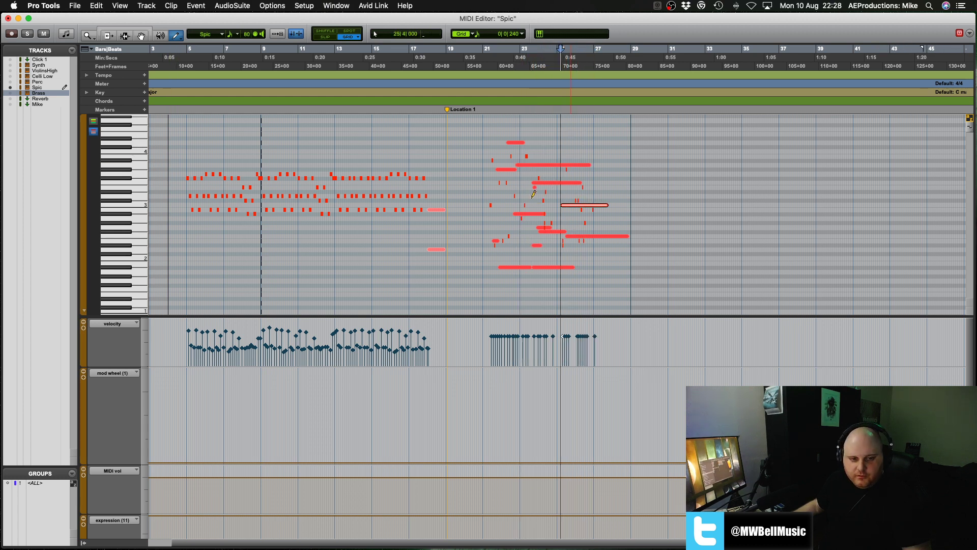
key(space)
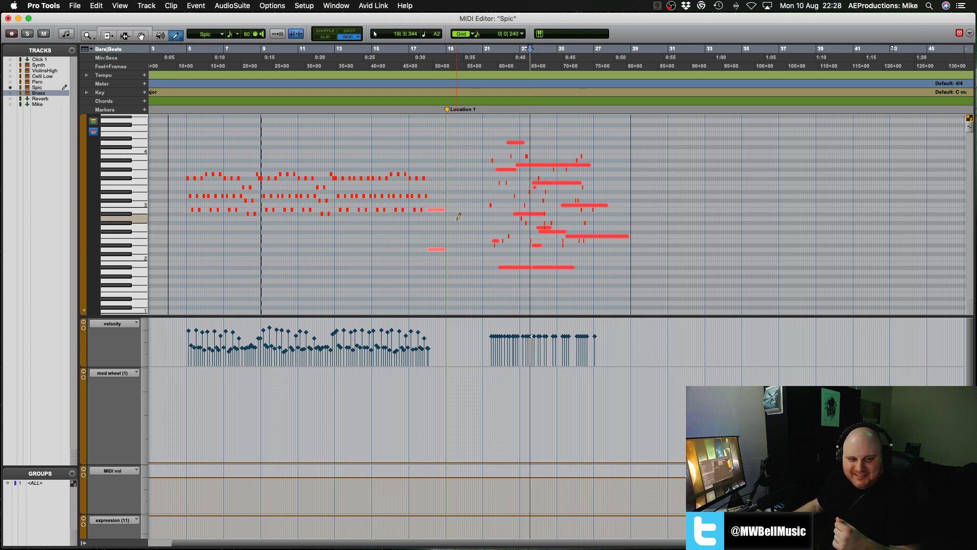
drag(131, 292, 113, 200)
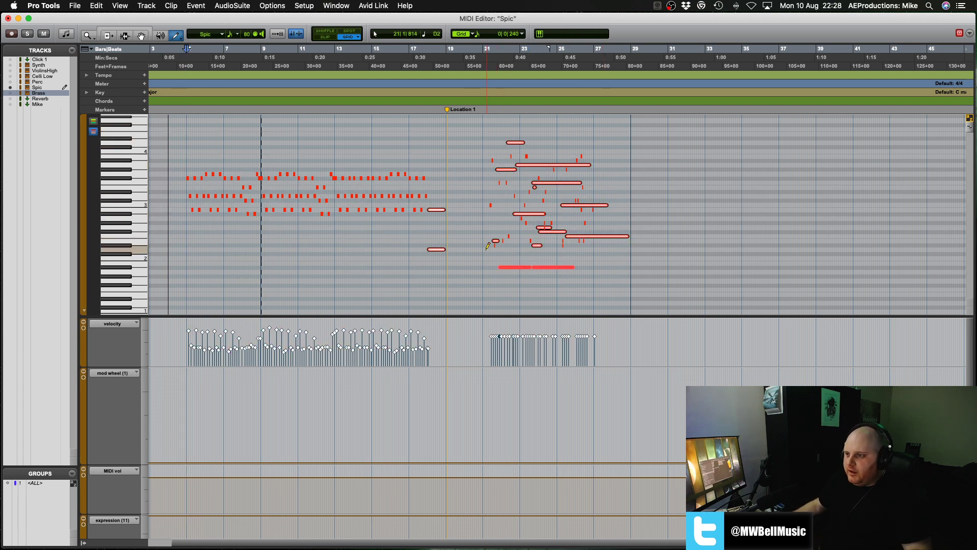
- Play the new Spic notes from near bar 20, jump to bar 22, then close the MIDI Editor with Cmd+W
click(477, 252)
key(space)
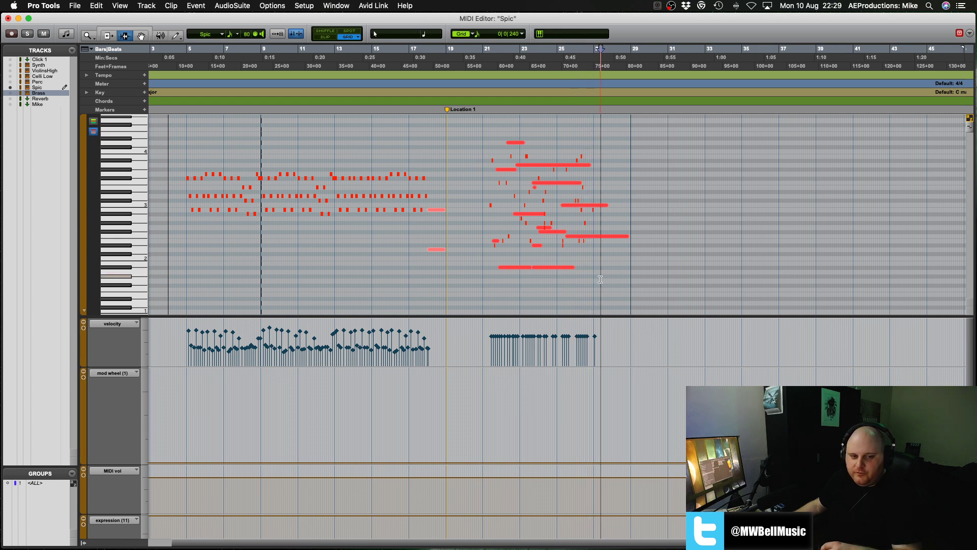
click(508, 277)
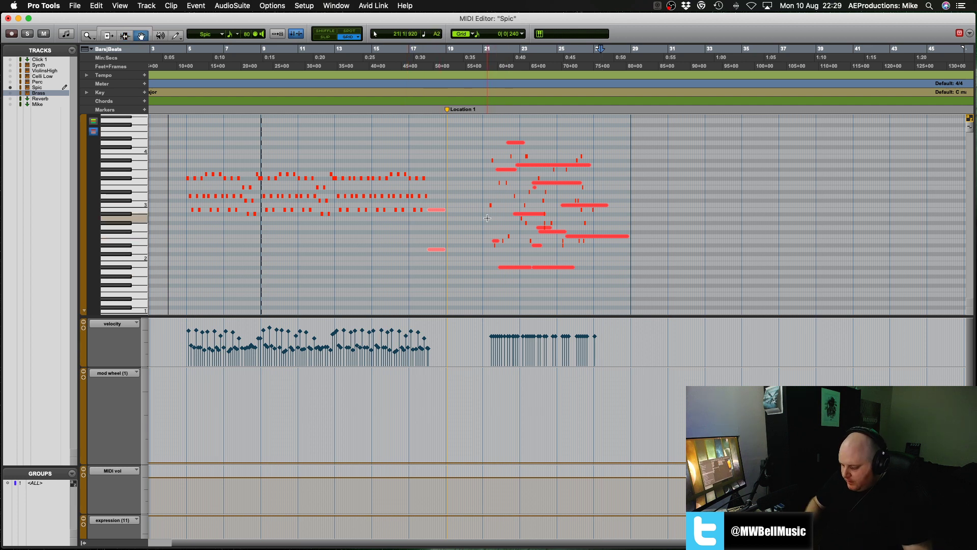
key(super+w)
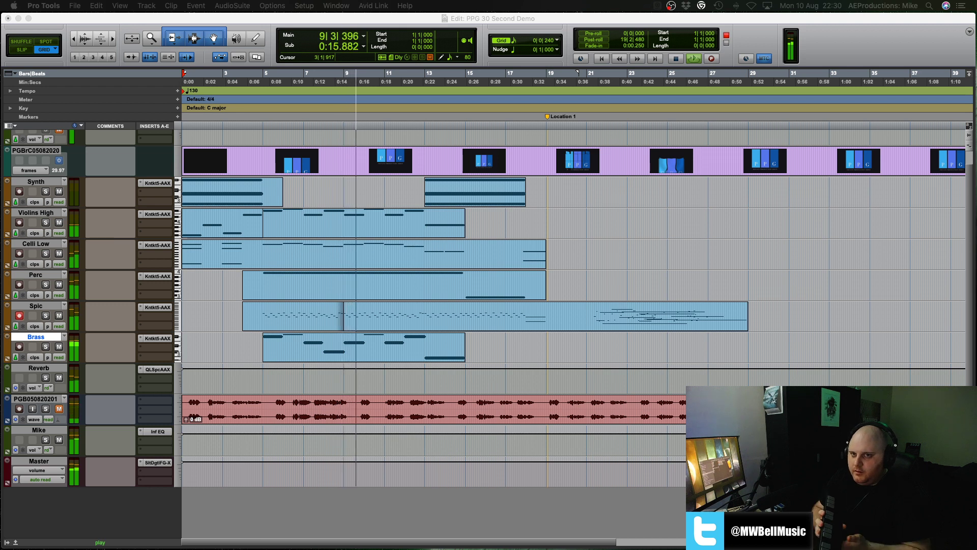
click(564, 364)
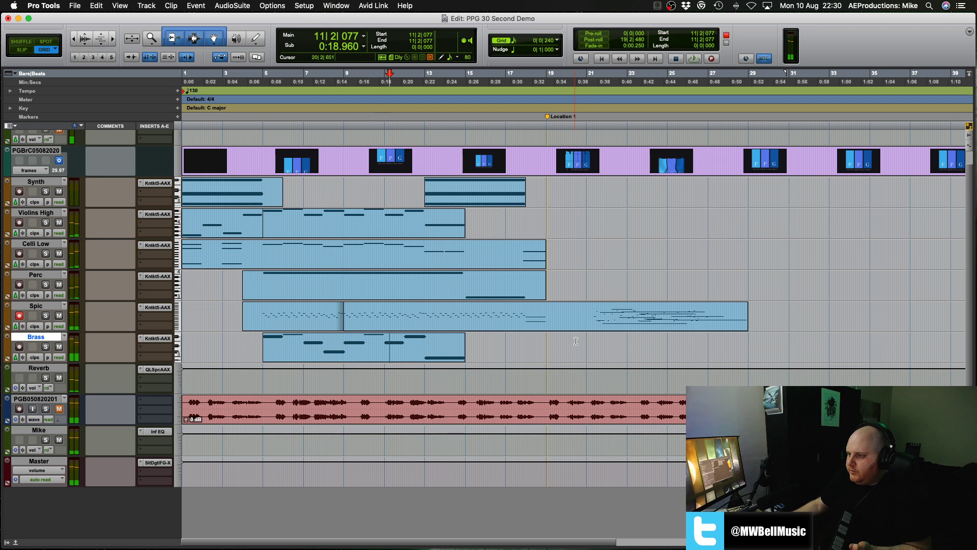
key(space)
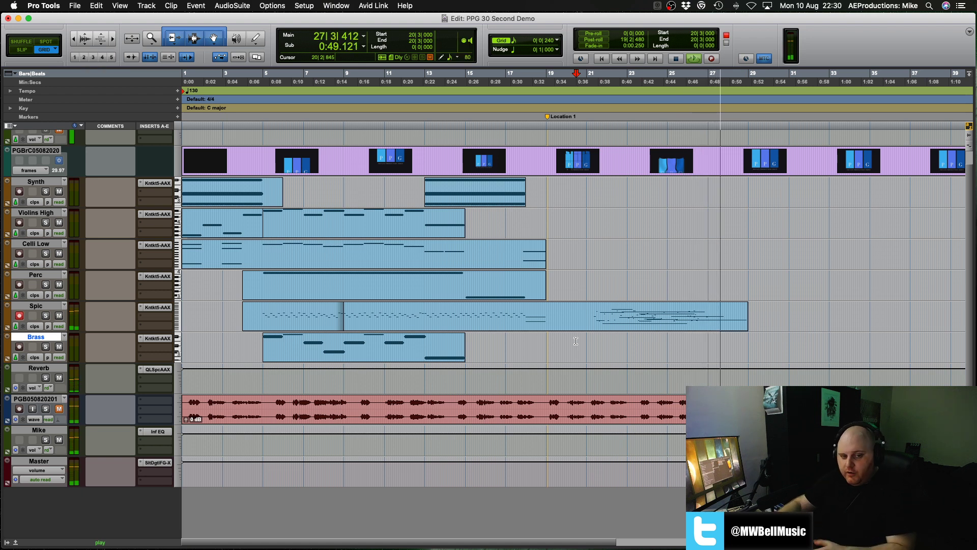
key(space)
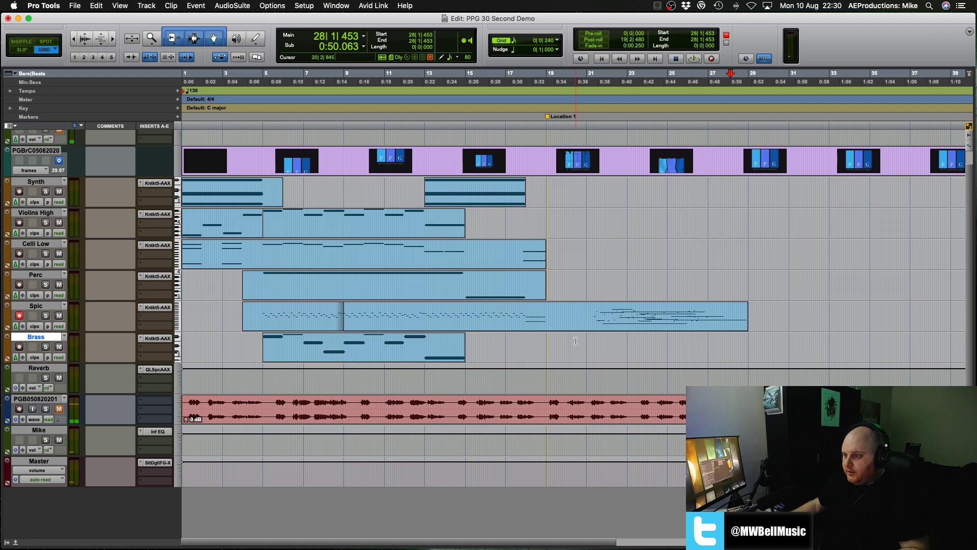
key(space)
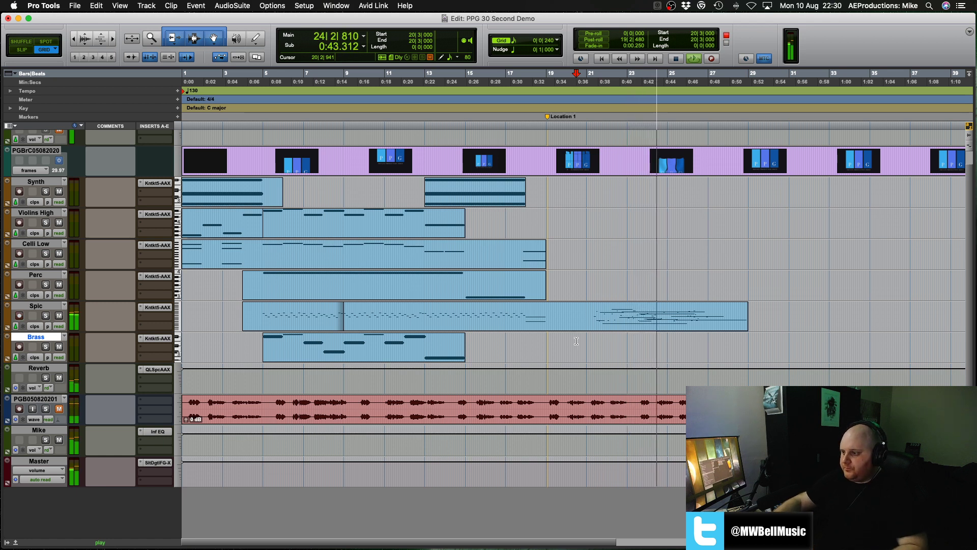
key(space)
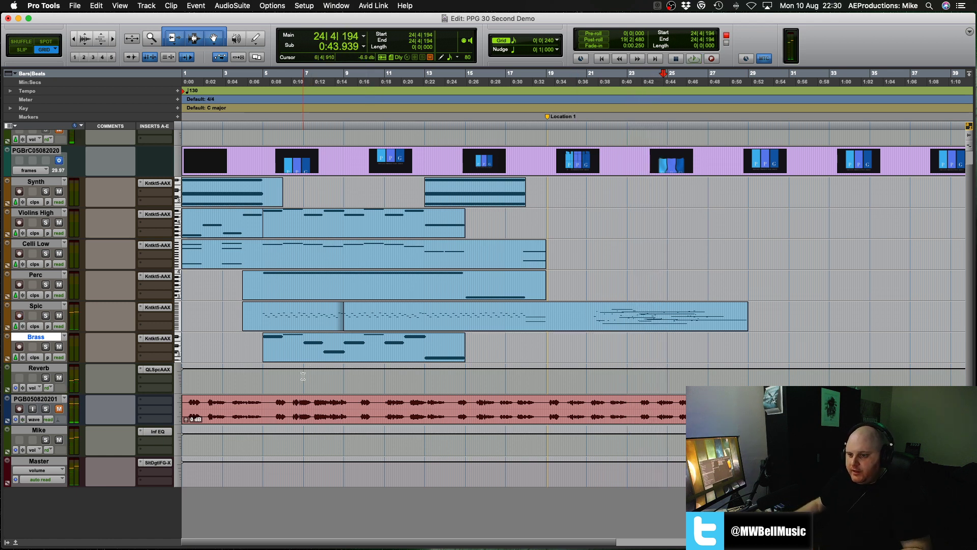
- Start playback, open the System Usage monitor, and move it away from the track list
key(space)
click(305, 6)
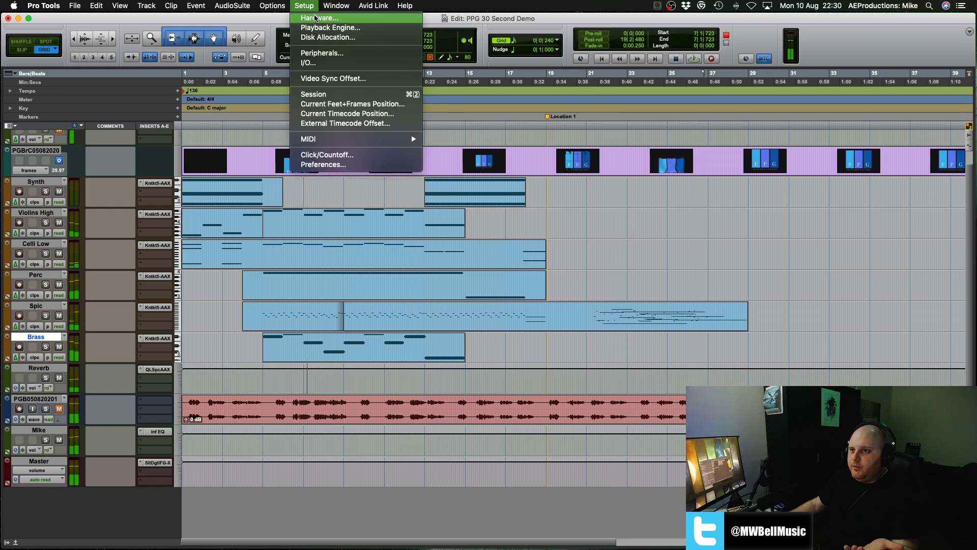
mouse_move(345, 11)
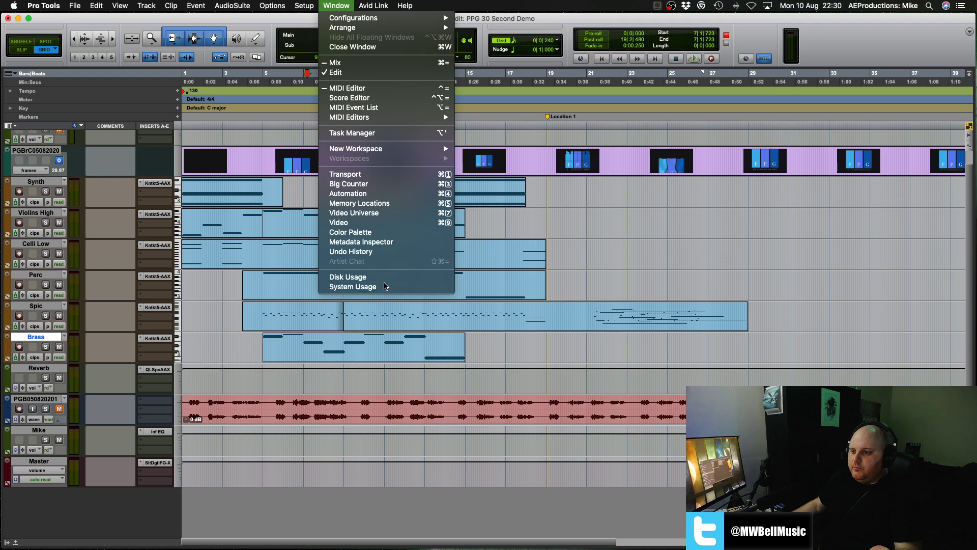
click(486, 230)
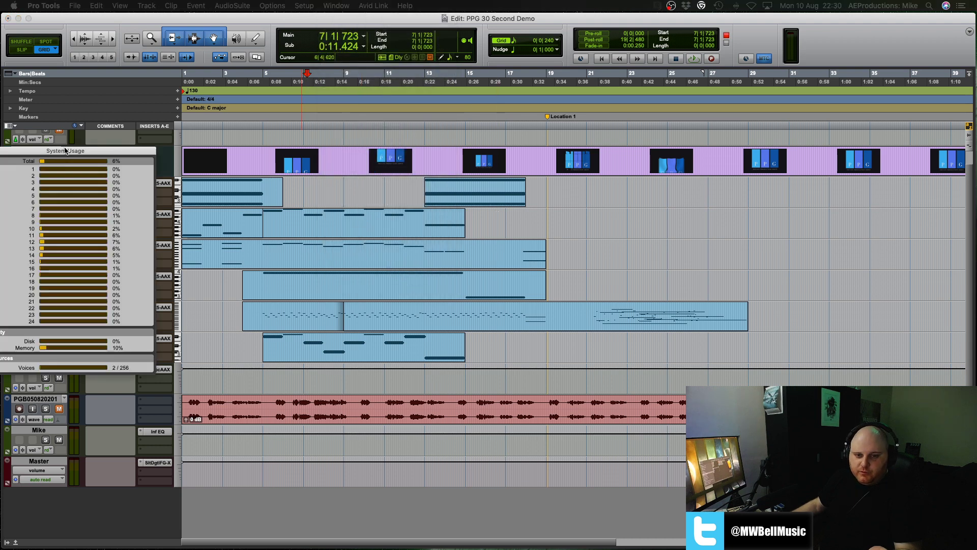
drag(624, 134, 488, 132)
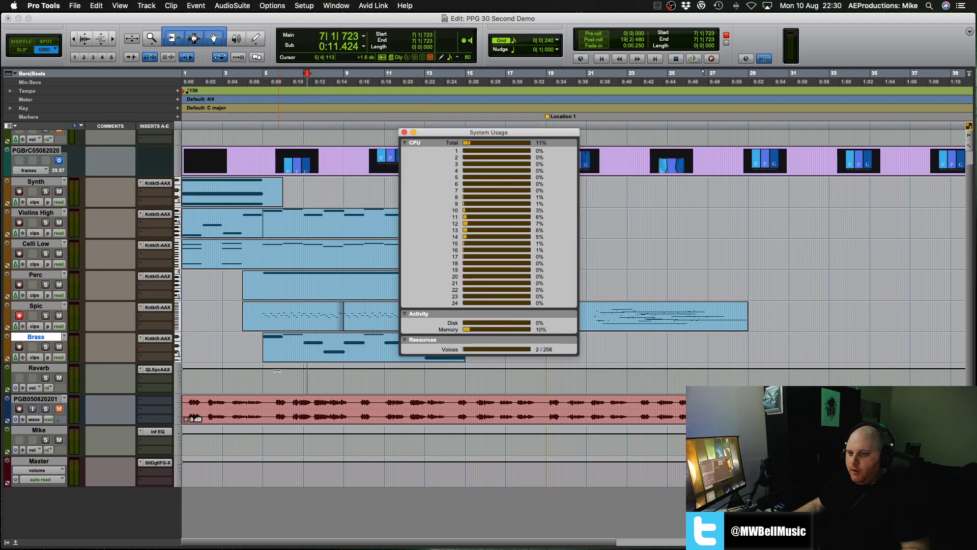
click(236, 352)
- Play the session while watching CPU load, ending with a run from the Spic track to 8|4|582
key(space)
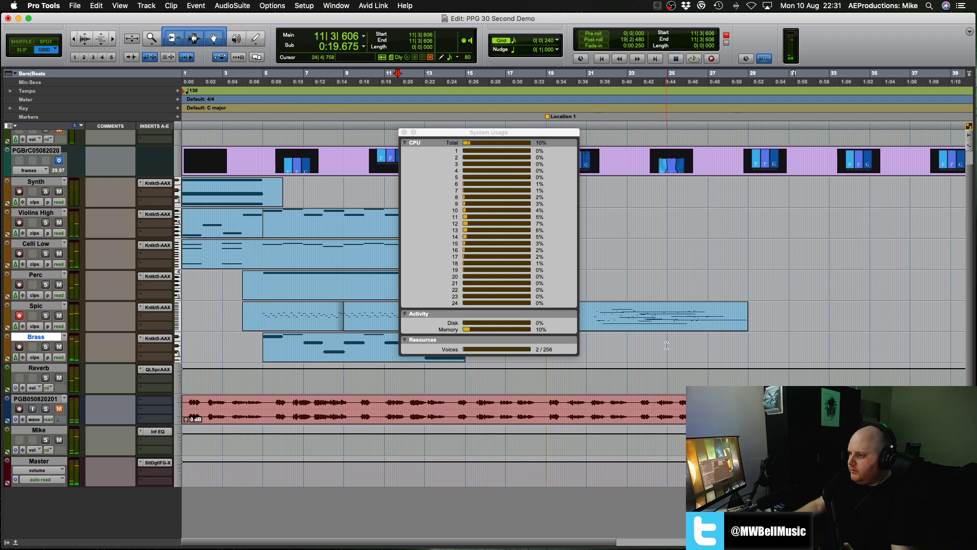
key(space)
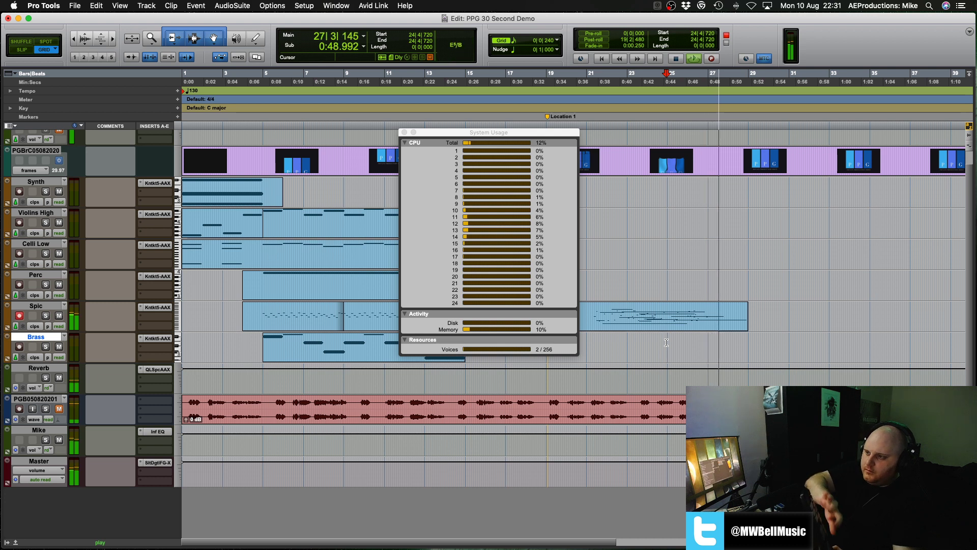
key(space)
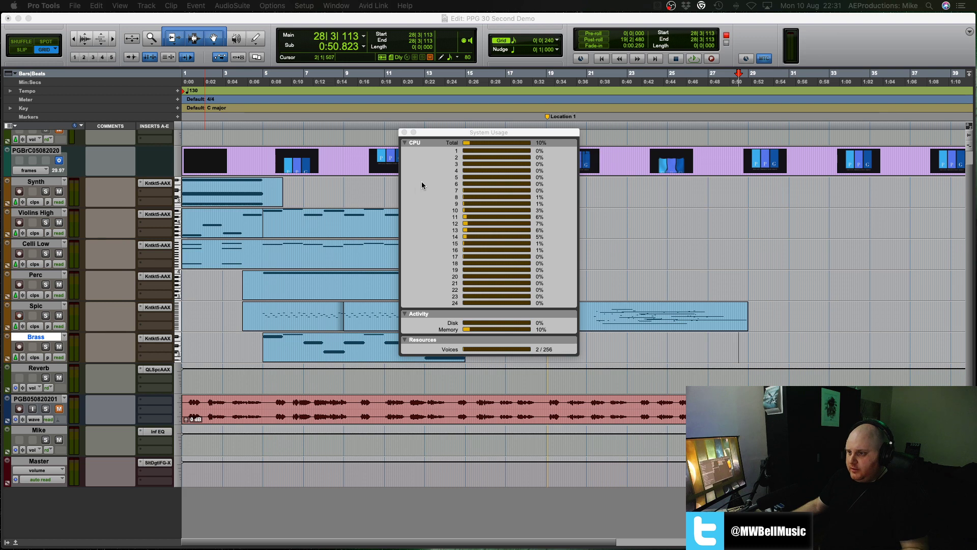
click(295, 316)
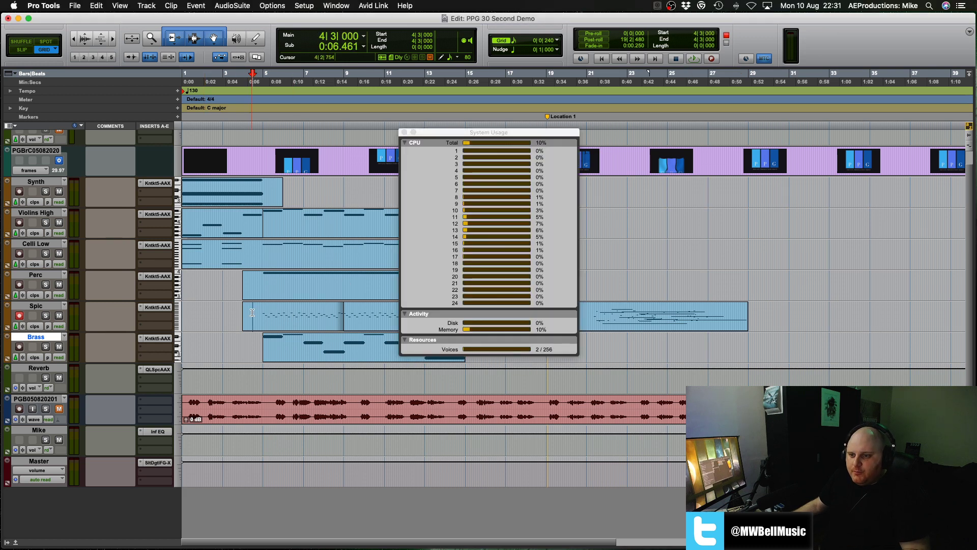
key(space)
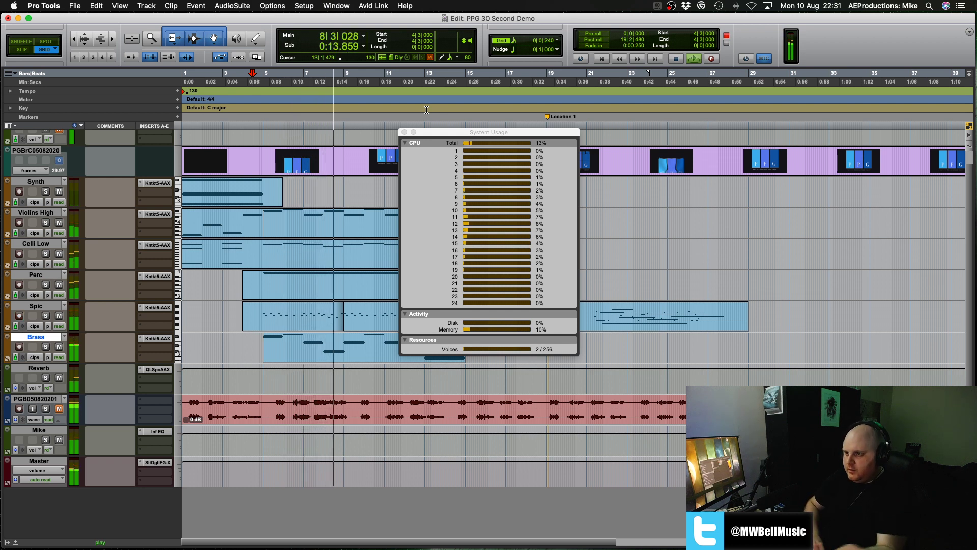
key(space)
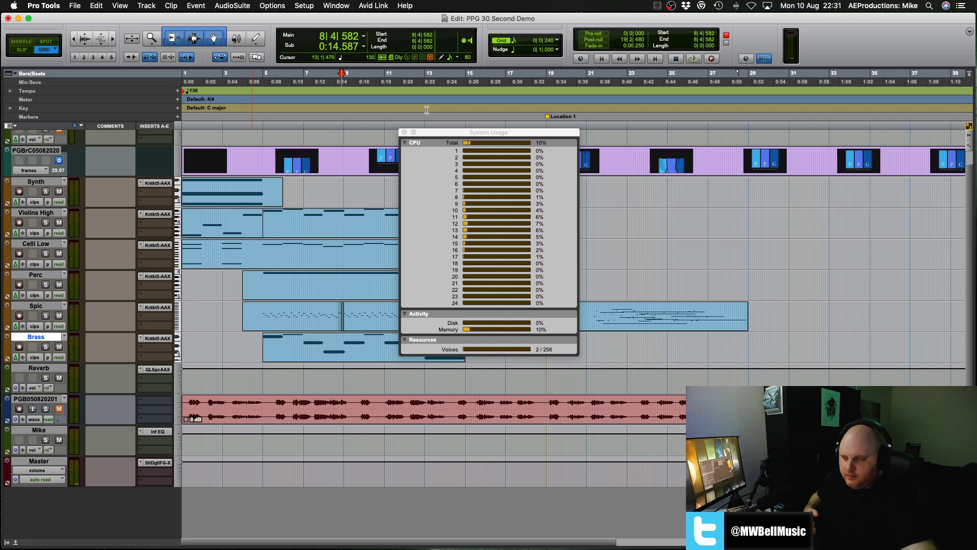
- Close the System Usage monitor and replay from the start until CPU overload error AAE -6101 reappears
scroll(426, 109, right, 4)
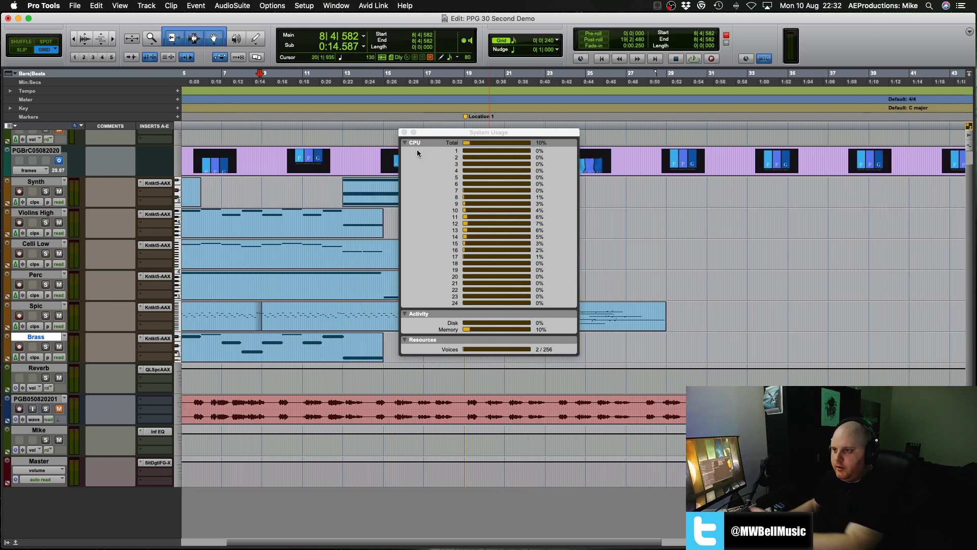
click(405, 133)
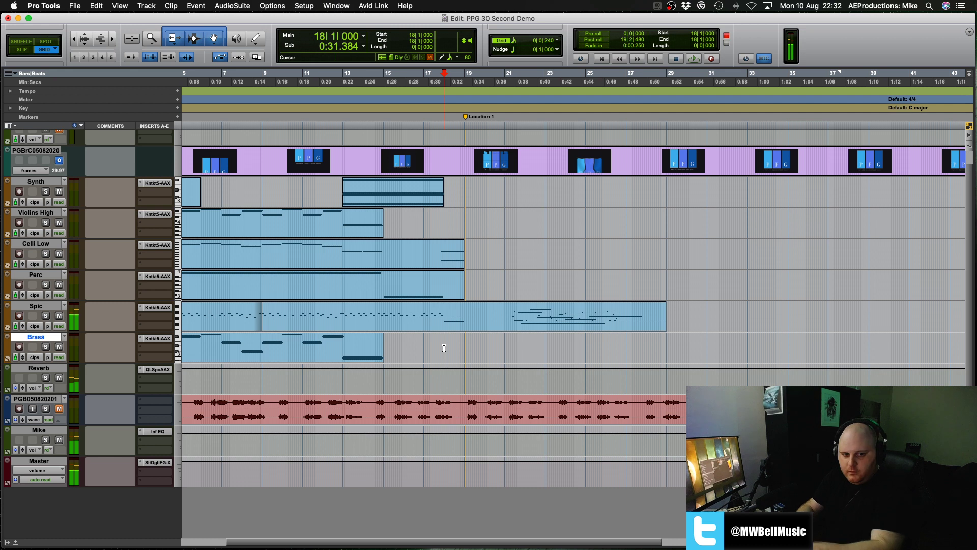
key(space)
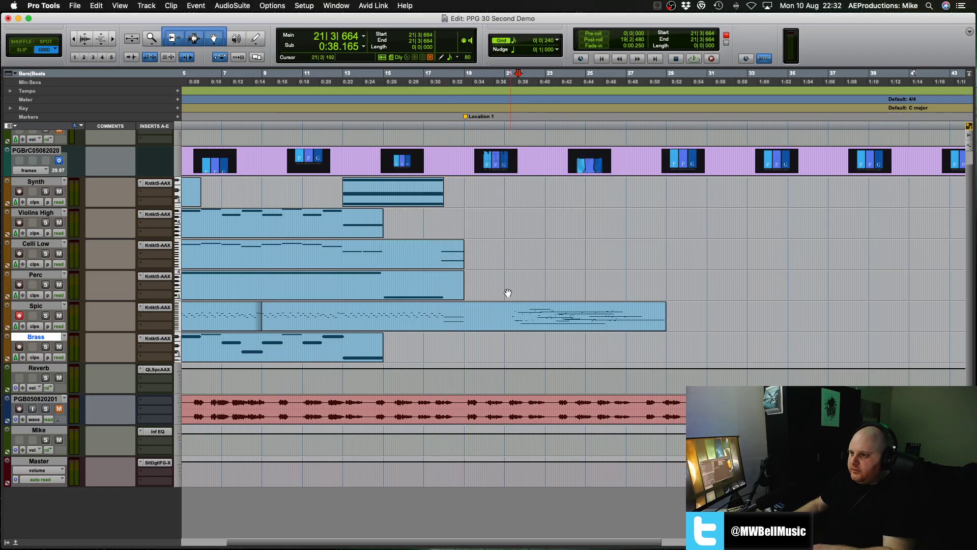
key(Return)
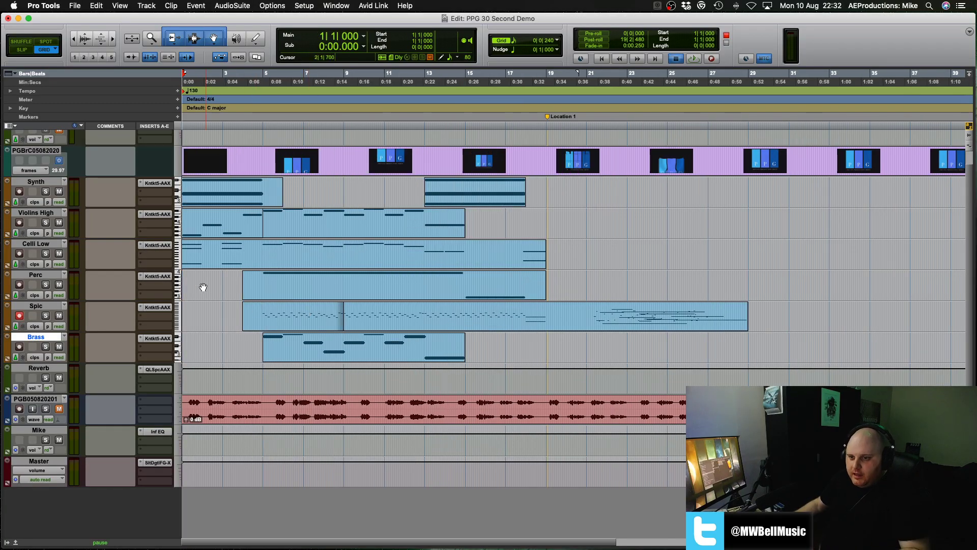
key(space)
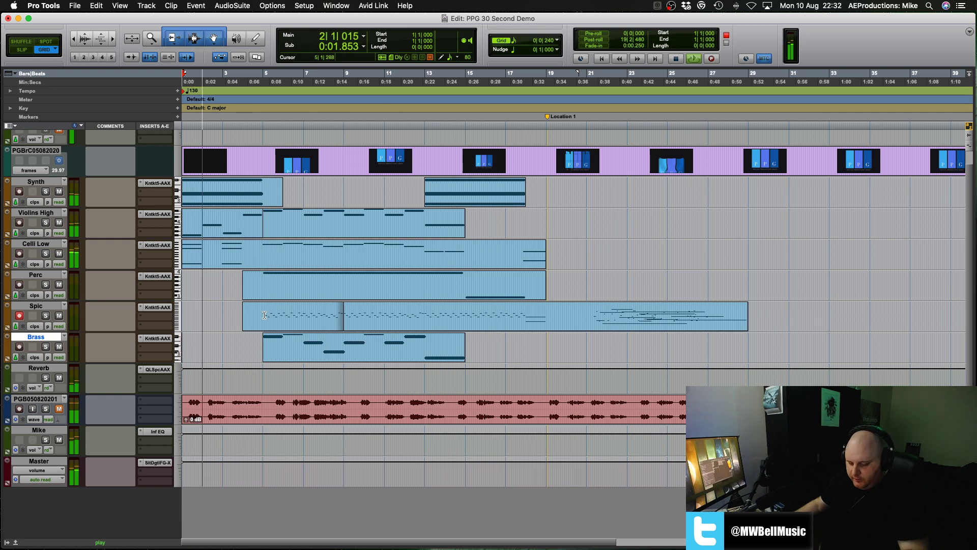
key(super+bracketright)
key(super+bracketright)
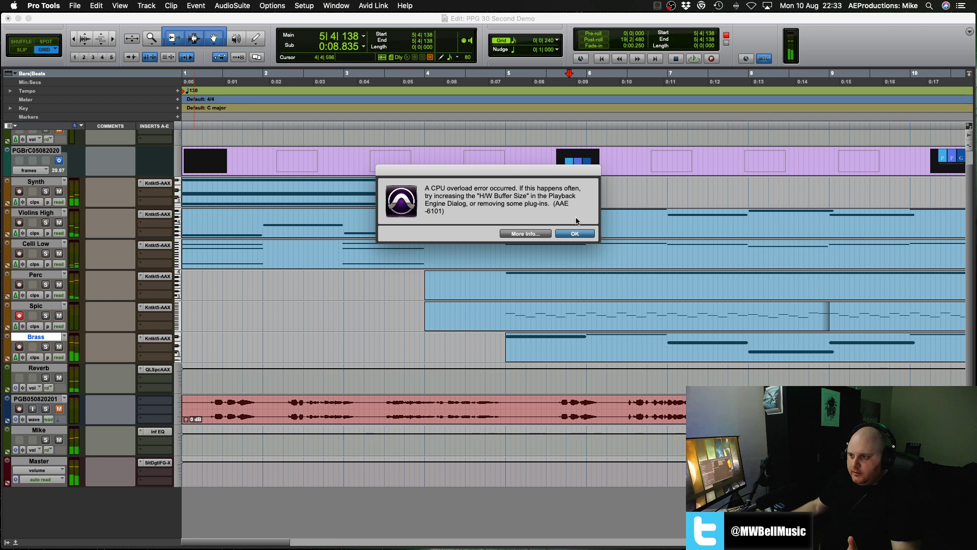
- Clear the overload error, briefly check and close the System Usage monitor, then arm Spic for recording
click(575, 234)
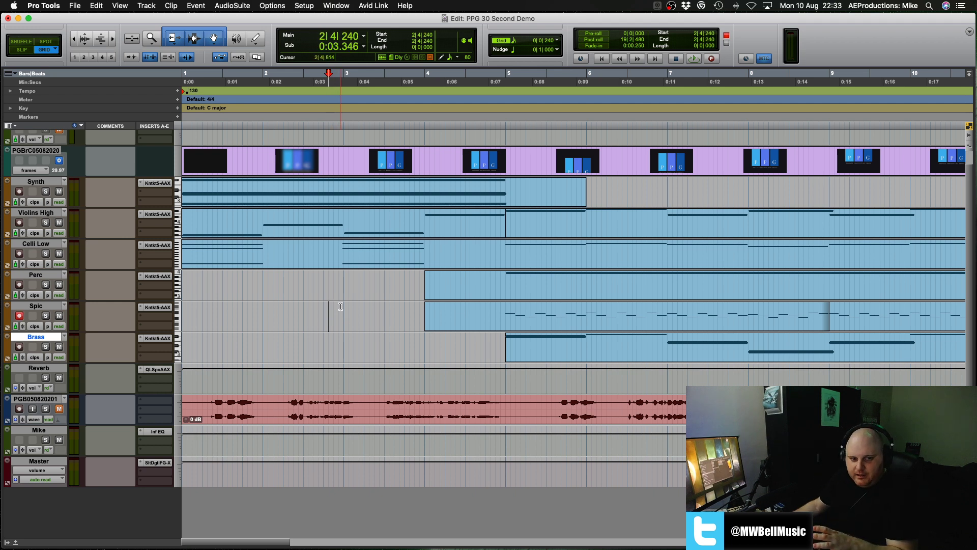
click(328, 5)
mouse_move(316, 4)
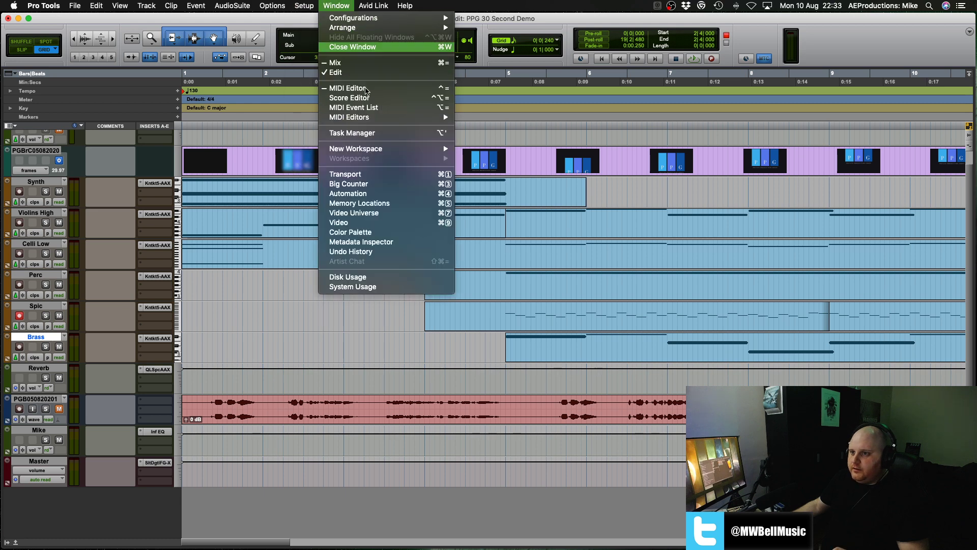
click(336, 291)
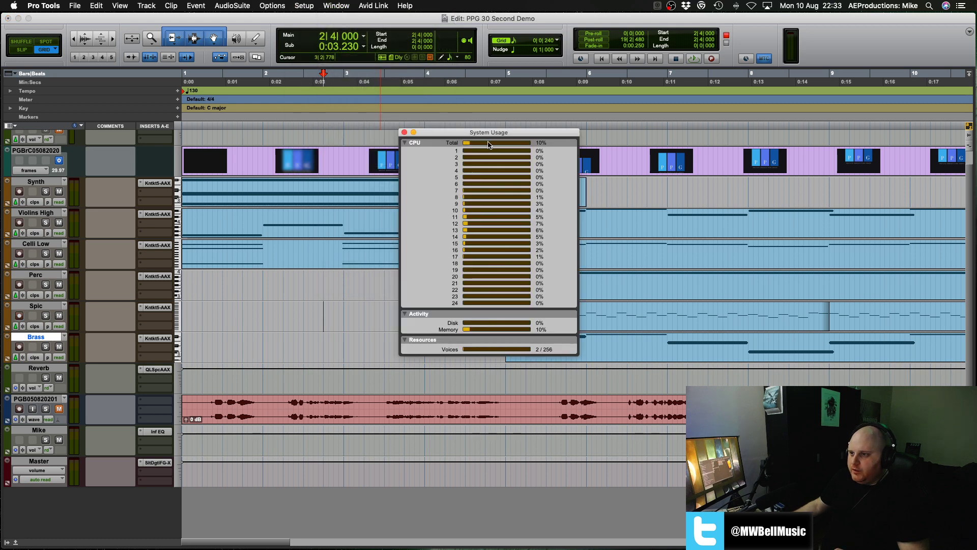
drag(496, 133, 364, 159)
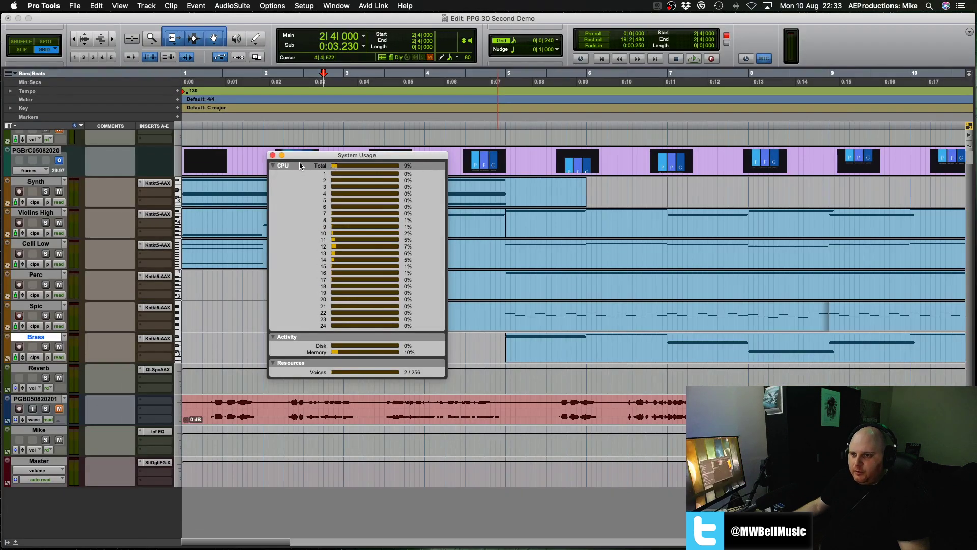
click(273, 155)
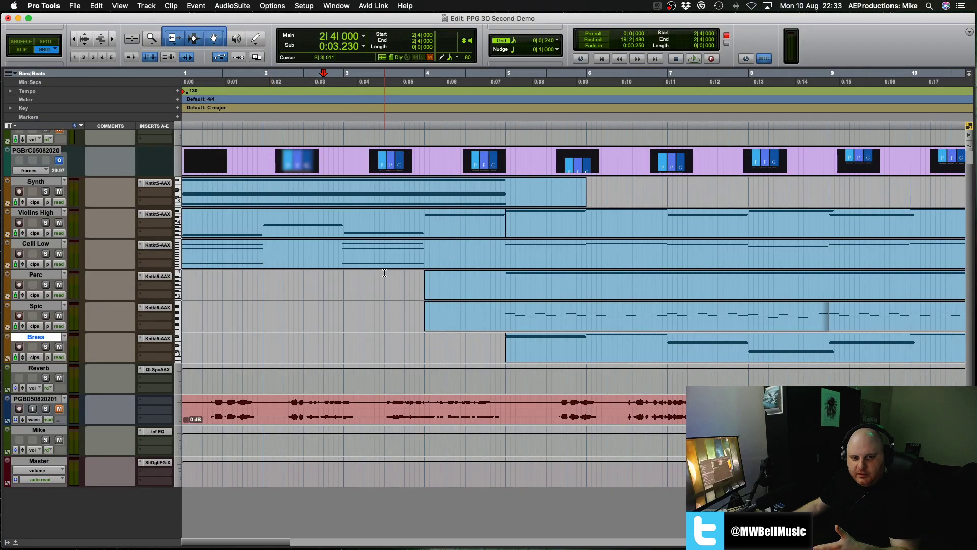
key(shift+r)
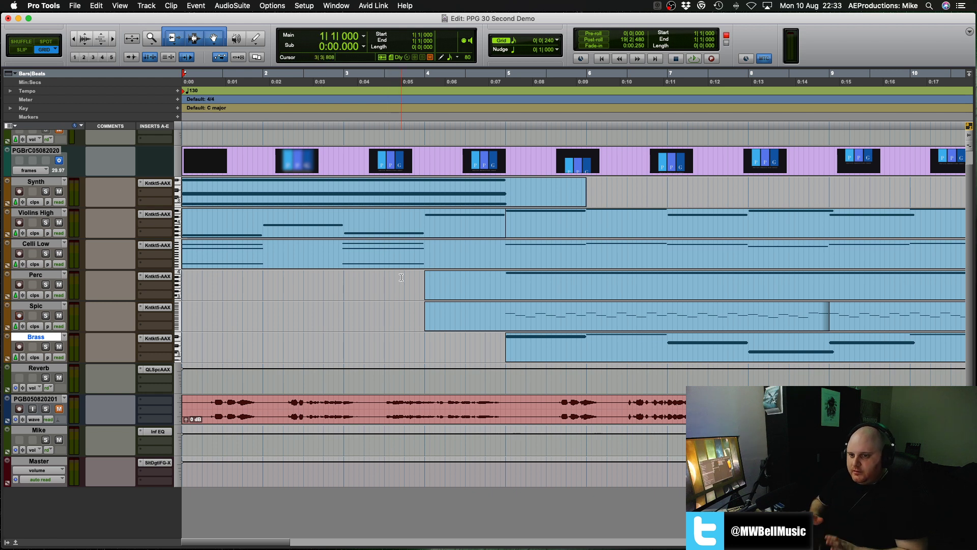
- Play from the start, from 3|2|240 and from 4|3|000 in Perc, dismissing each CPU overload error
key(space)
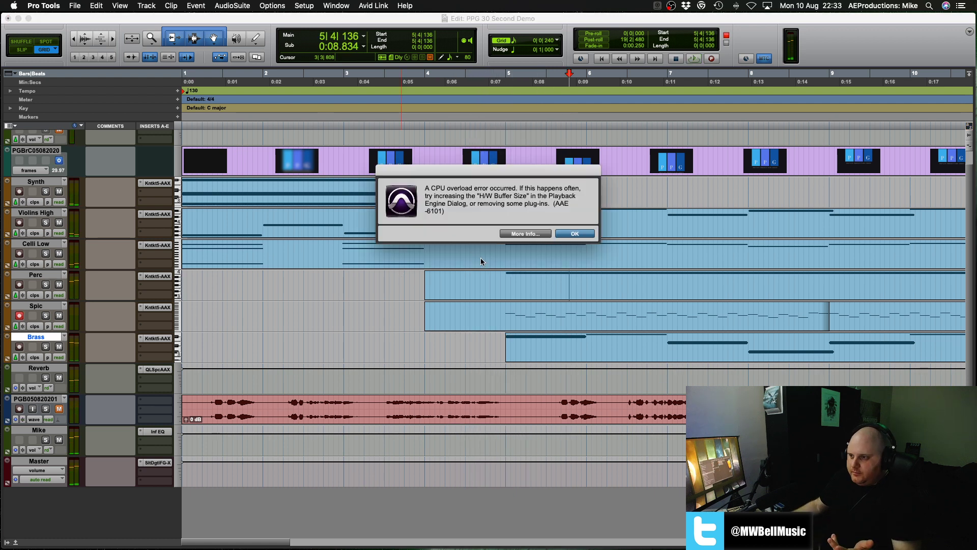
click(564, 233)
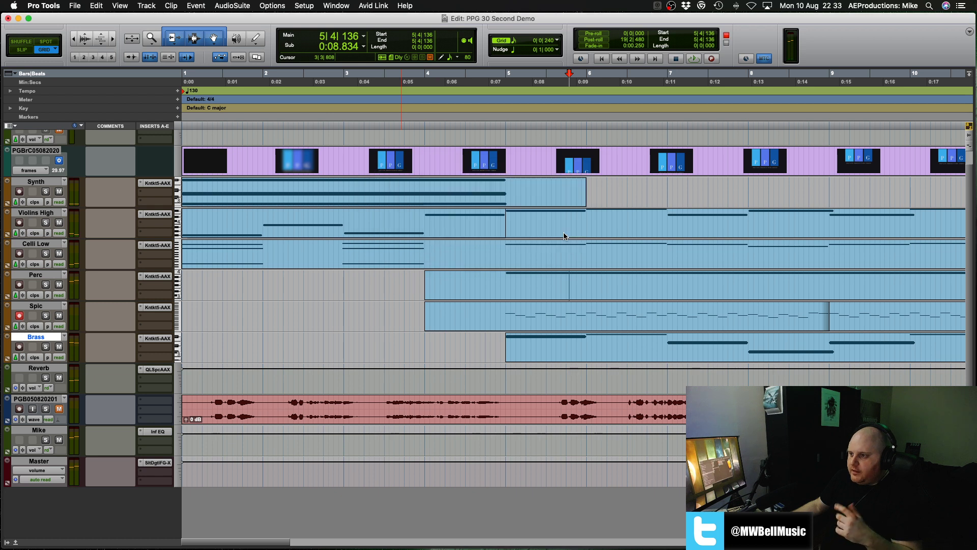
click(368, 277)
key(space)
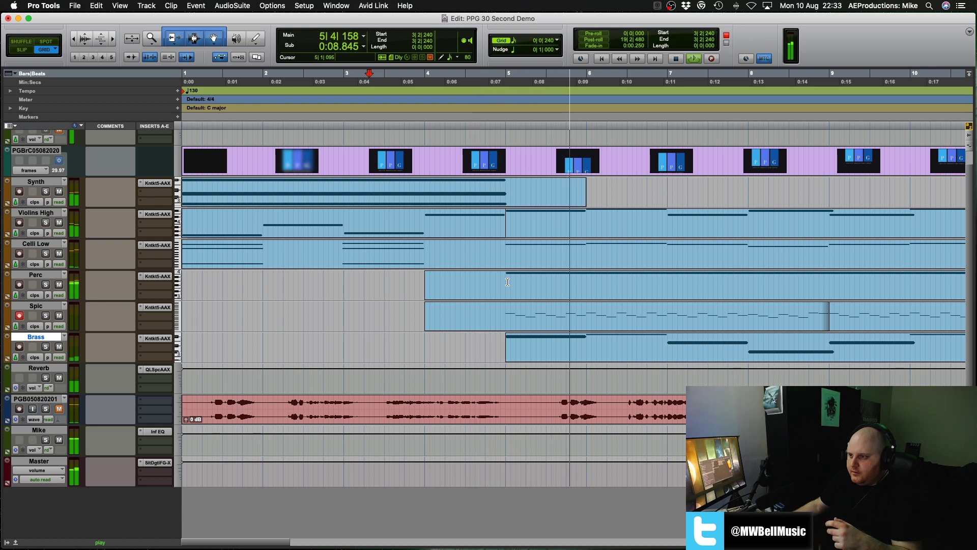
click(569, 238)
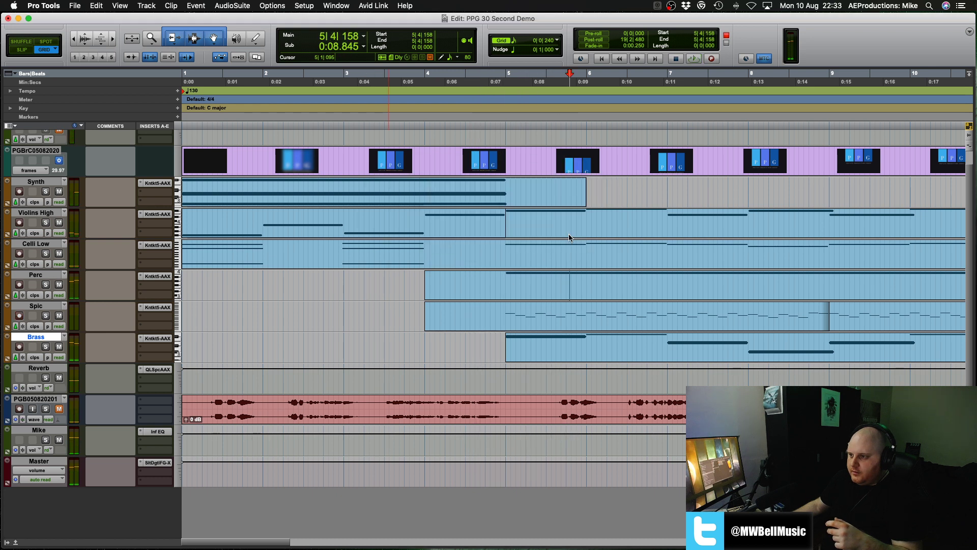
click(463, 278)
key(space)
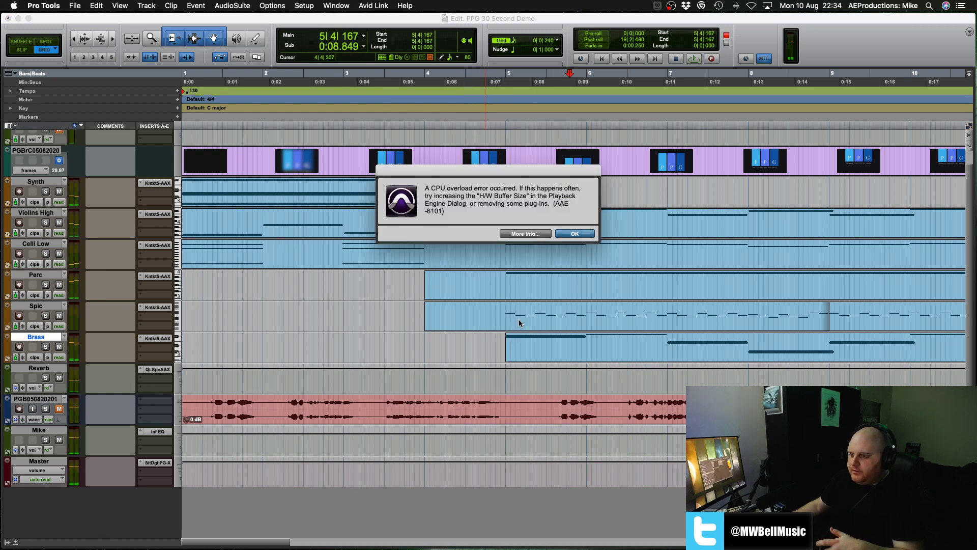
click(573, 234)
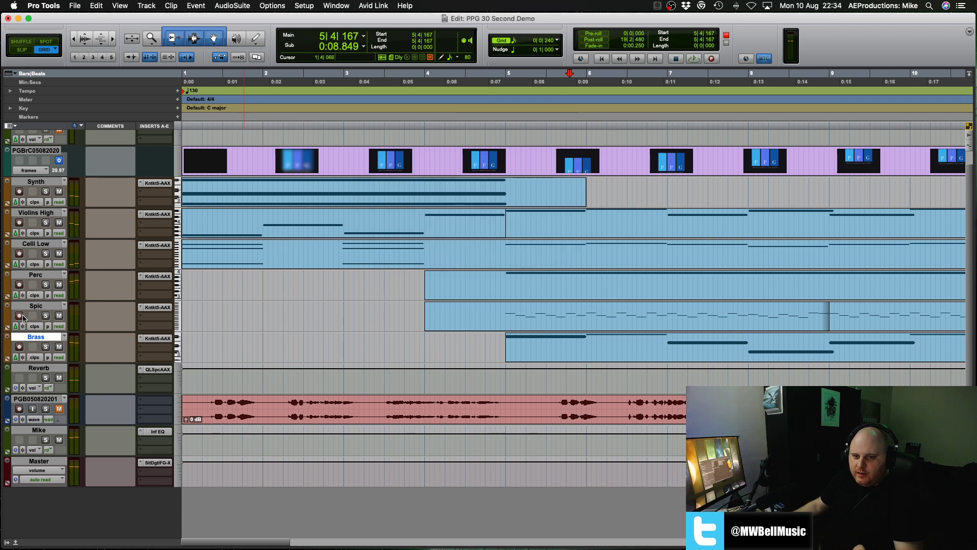